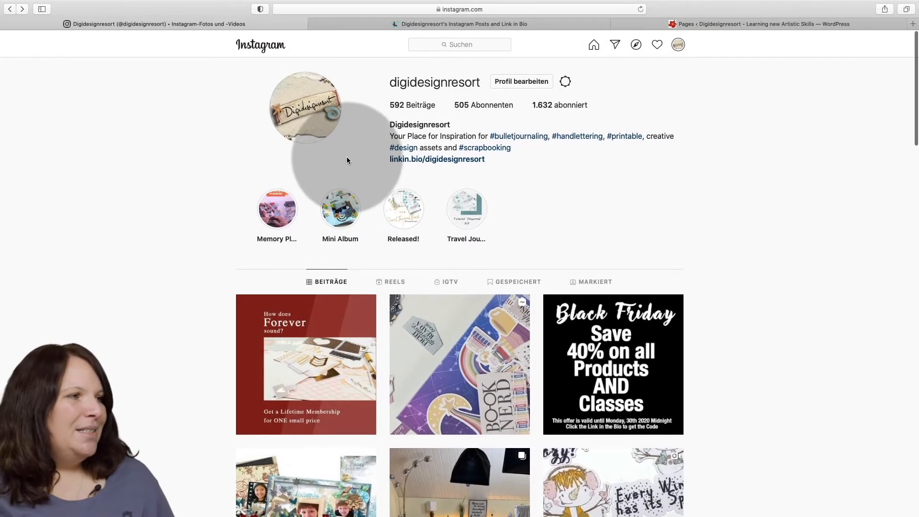
Compare the digidesignresort Instagram profile's bio link and post grid with the clickable image grid on the linkin.bio page.
scroll(343, 183, down, 2)
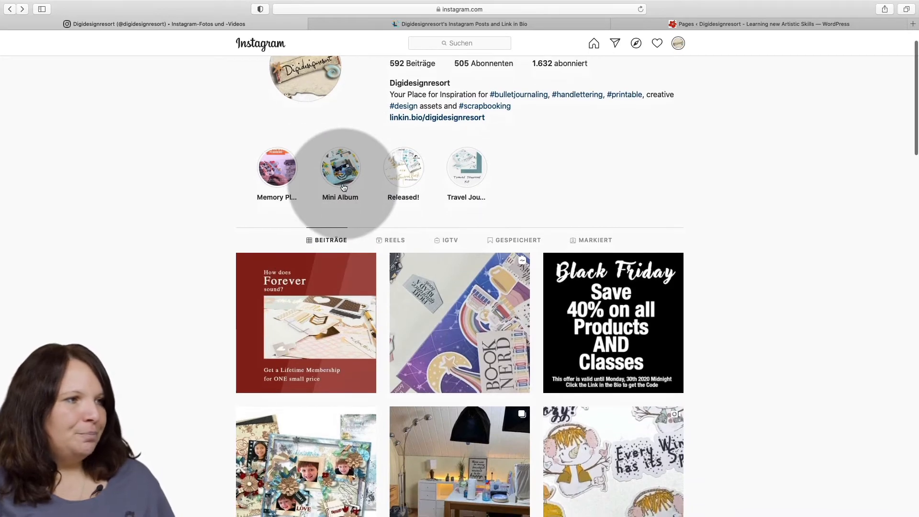
scroll(342, 186, down, 2)
scroll(340, 177, up, 4)
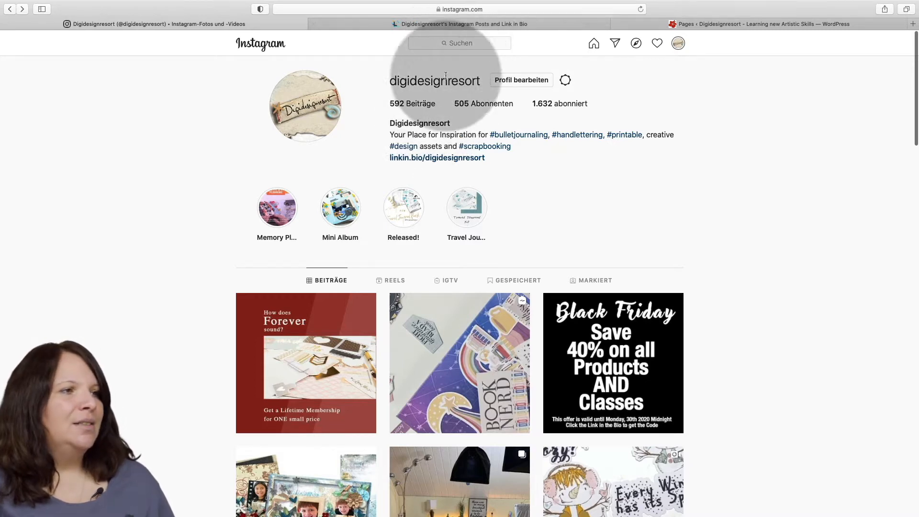
click(442, 24)
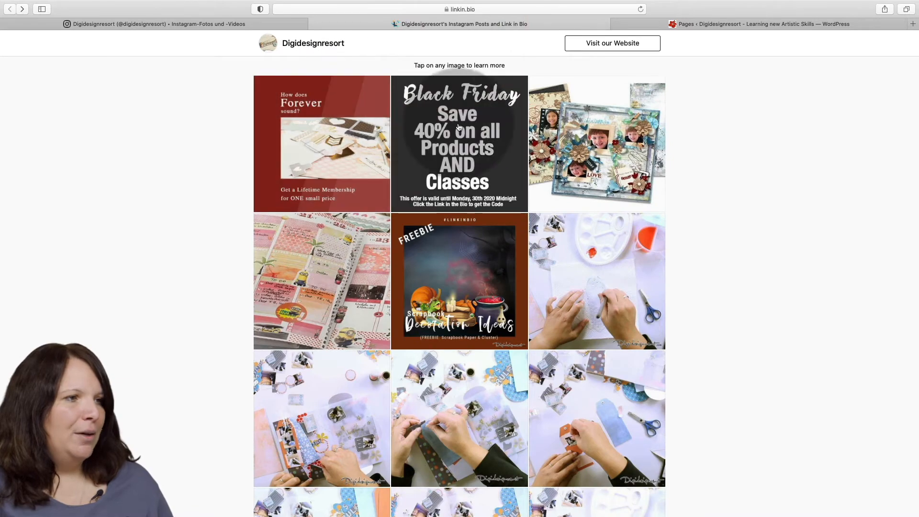
click(233, 24)
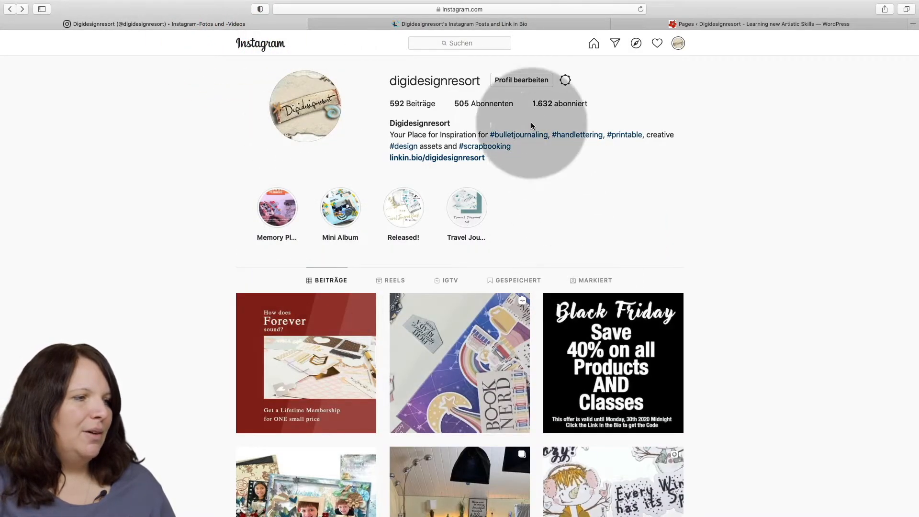
click(470, 24)
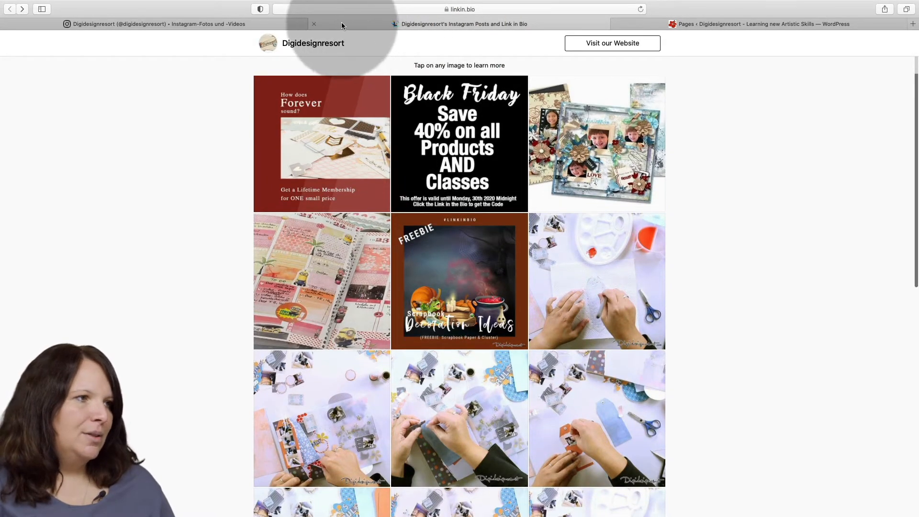
click(248, 20)
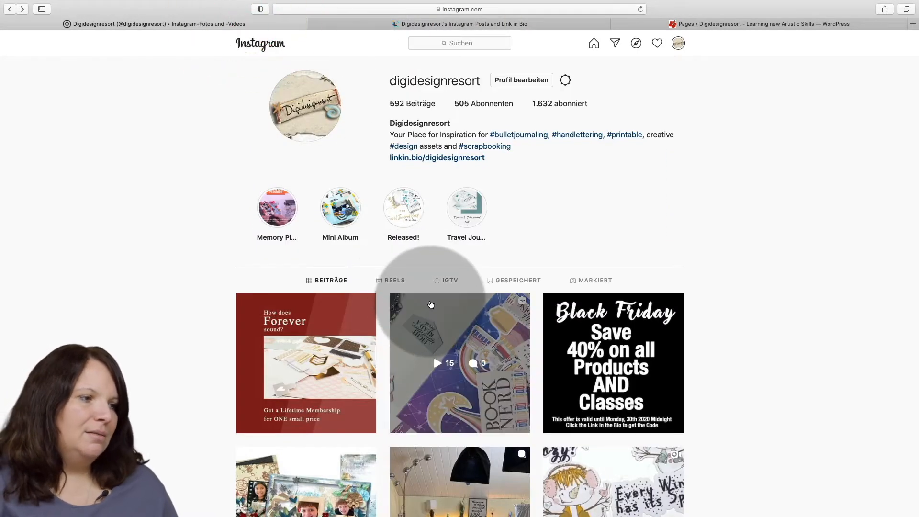
click(484, 24)
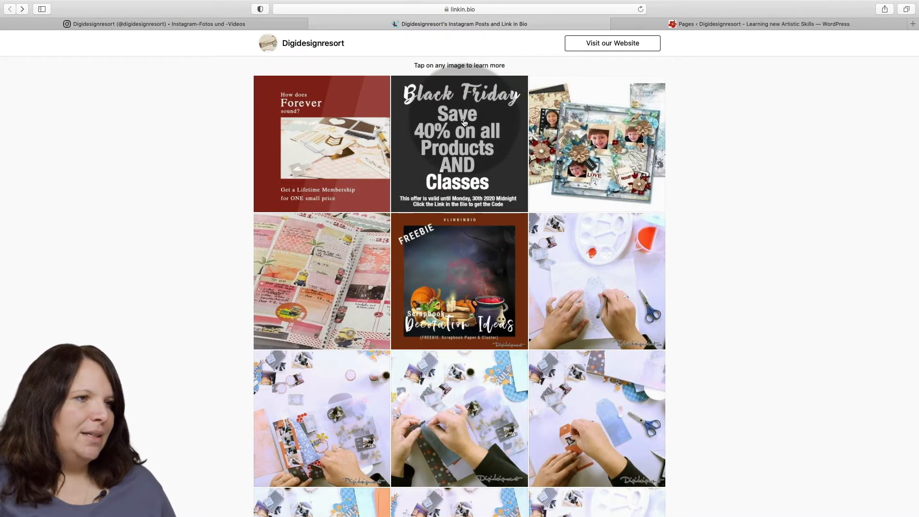
scroll(466, 126, down, 1)
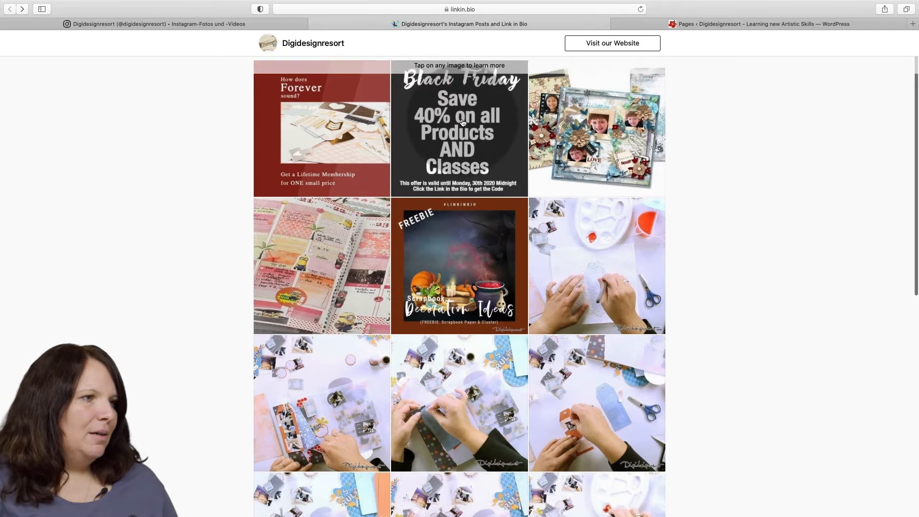
scroll(352, 52, up, 1)
click(272, 21)
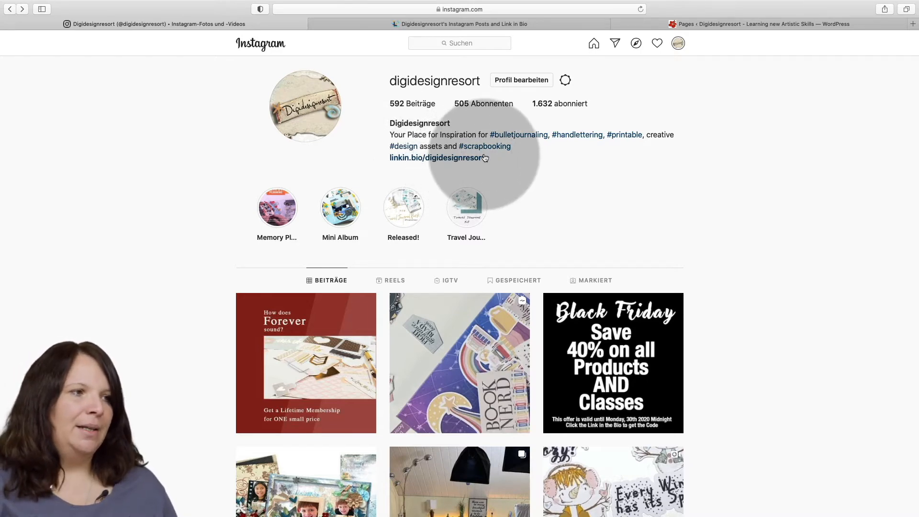
Switch to WordPress, create a new page titled "Linkin Bio" and save it as a draft.
click(714, 24)
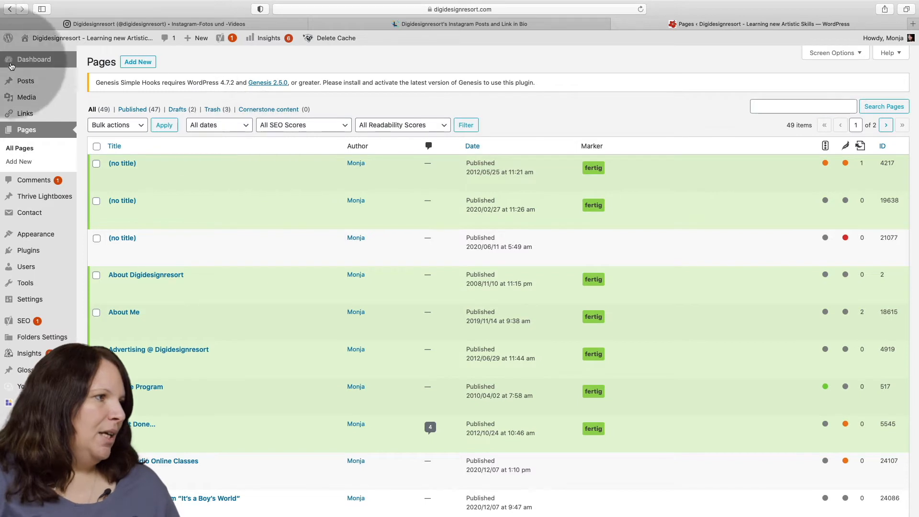
click(138, 61)
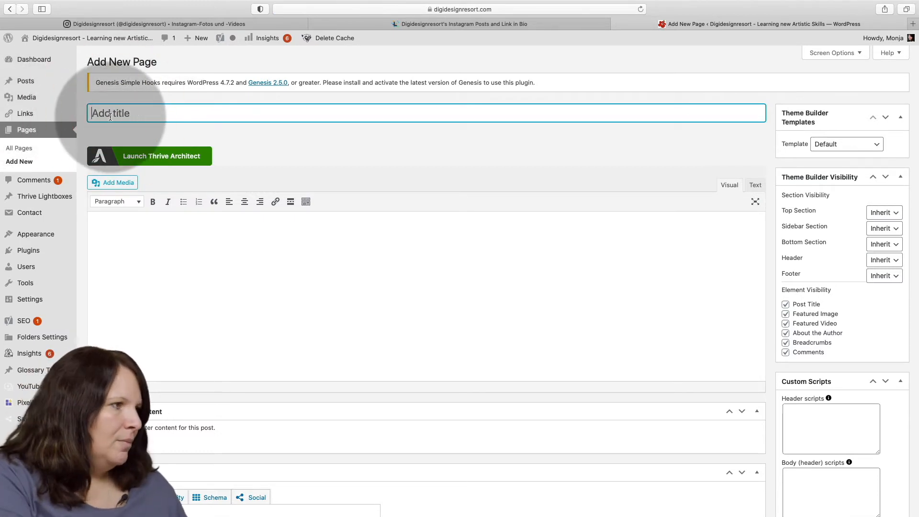
text(Linkin b)
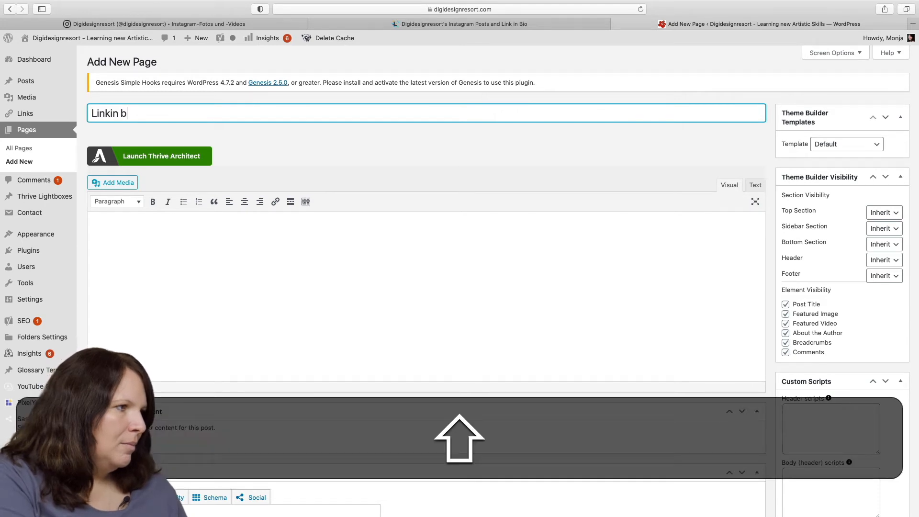
key(BackSpace)
text(Bio)
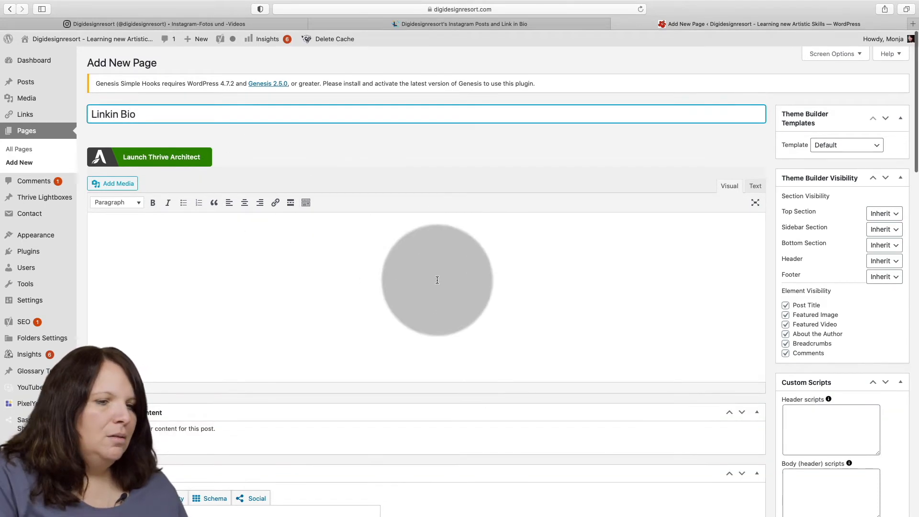
scroll(870, 369, down, 10)
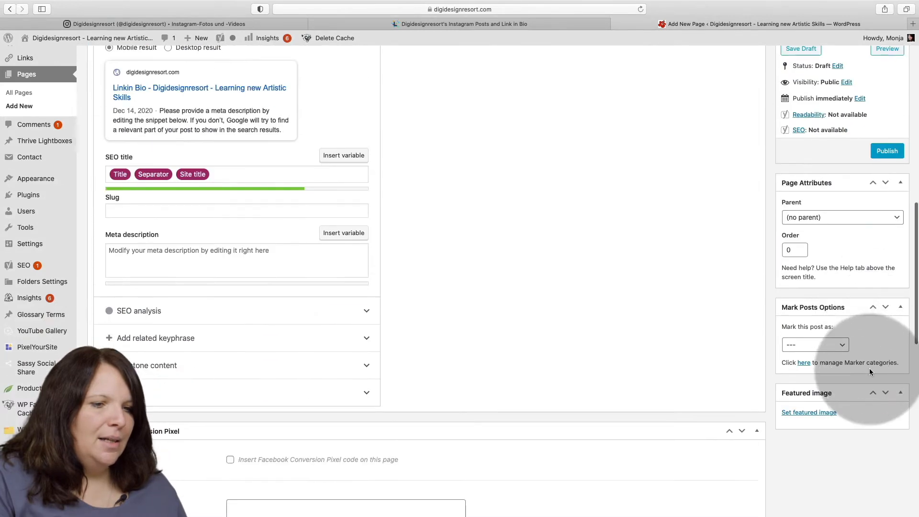
scroll(820, 107, up, 1)
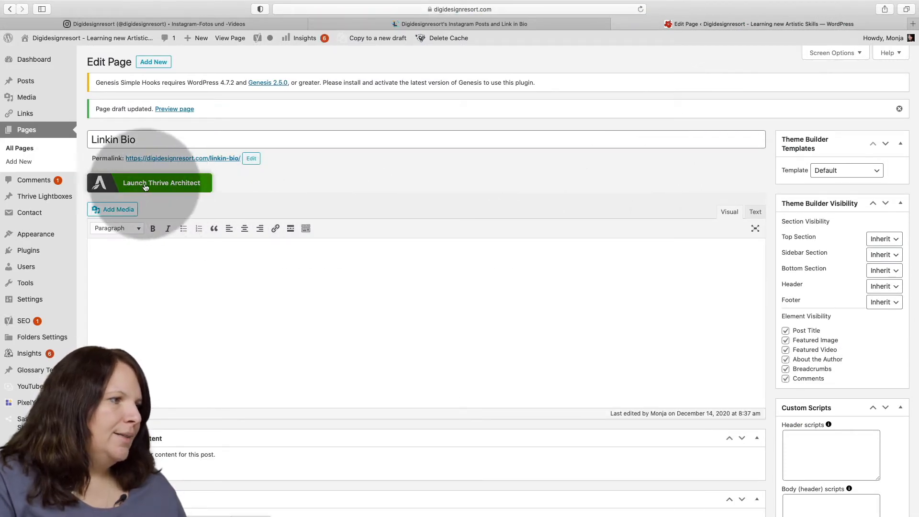
Open the "Linkin Bio" page in Thrive Architect and set it up as a Normal Page.
click(162, 186)
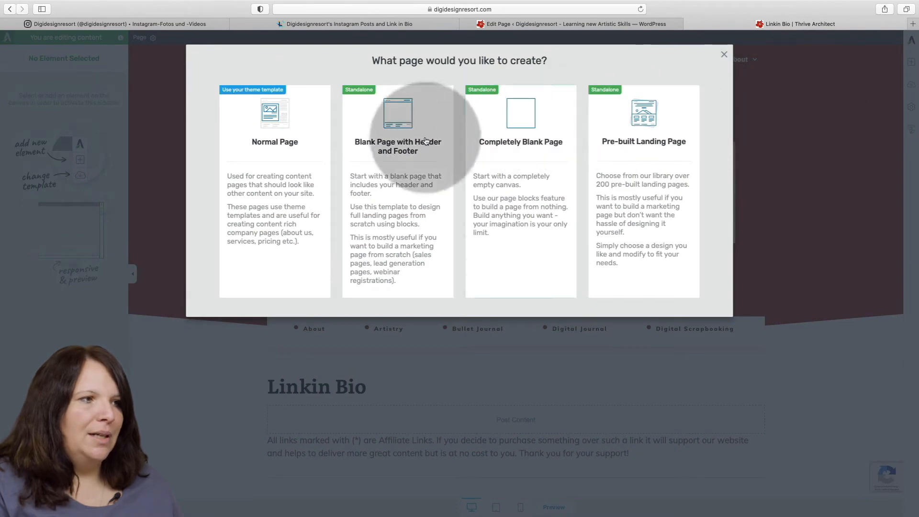
click(281, 172)
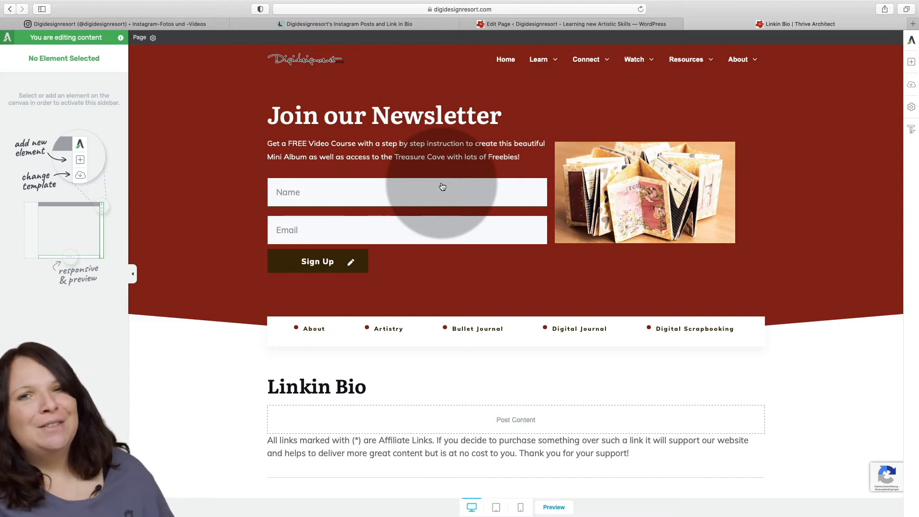
Insert a Columns element with three equal 1/3 columns into the post content area beneath the "Linkin Bio" title.
scroll(454, 193, down, 4)
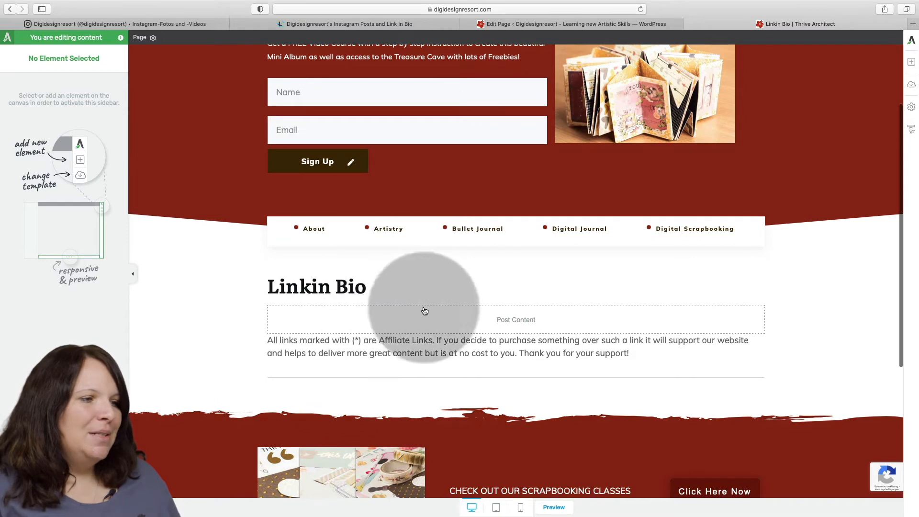
click(909, 66)
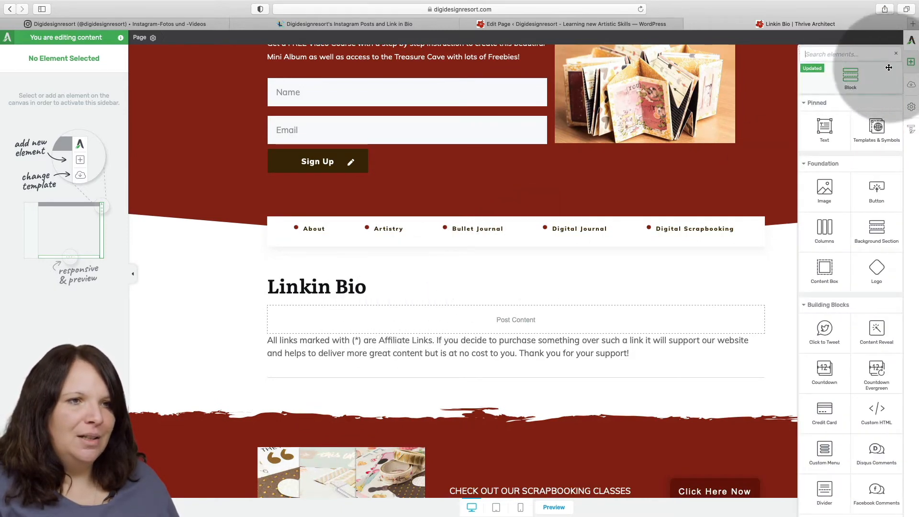
scroll(857, 113, down, 5)
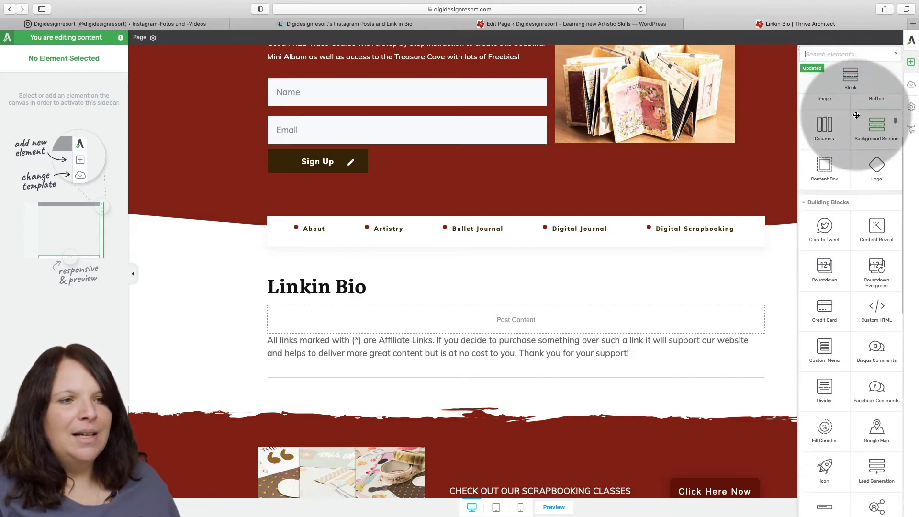
scroll(856, 116, down, 7)
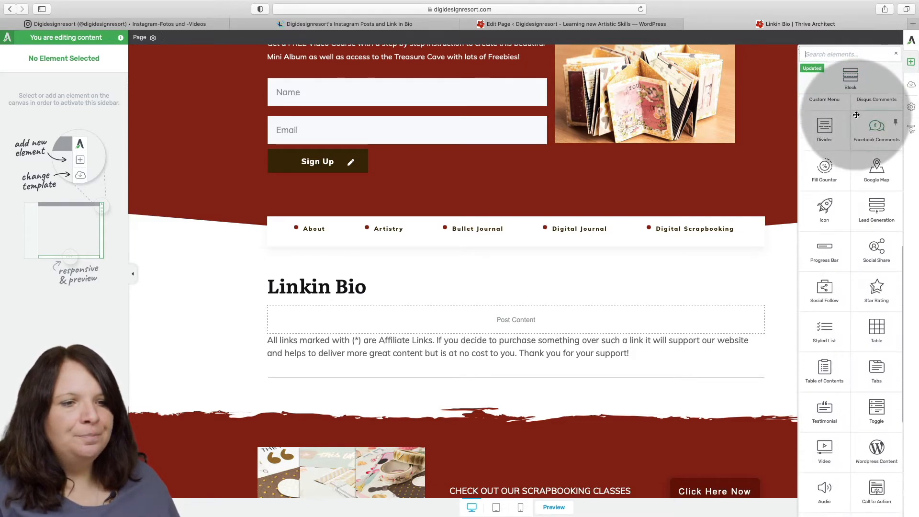
scroll(856, 115, down, 2)
scroll(857, 115, up, 3)
scroll(856, 114, up, 10)
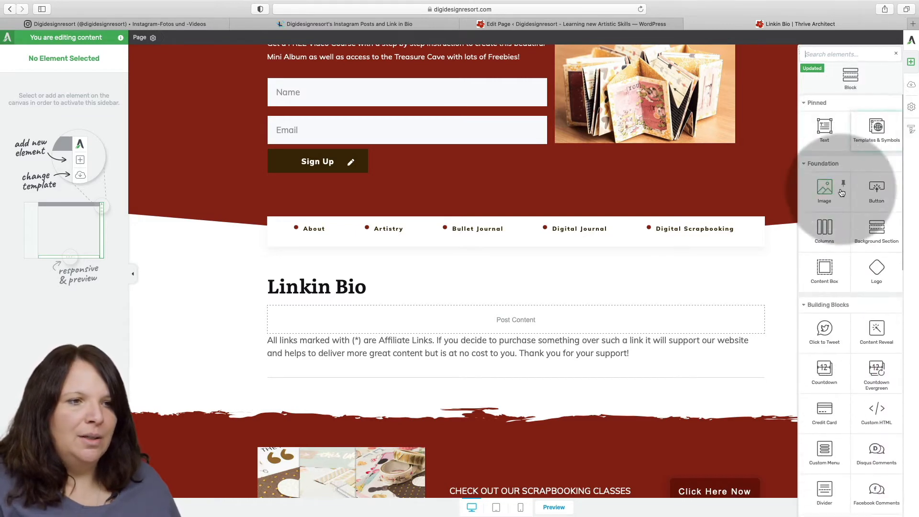
drag(828, 229, 589, 324)
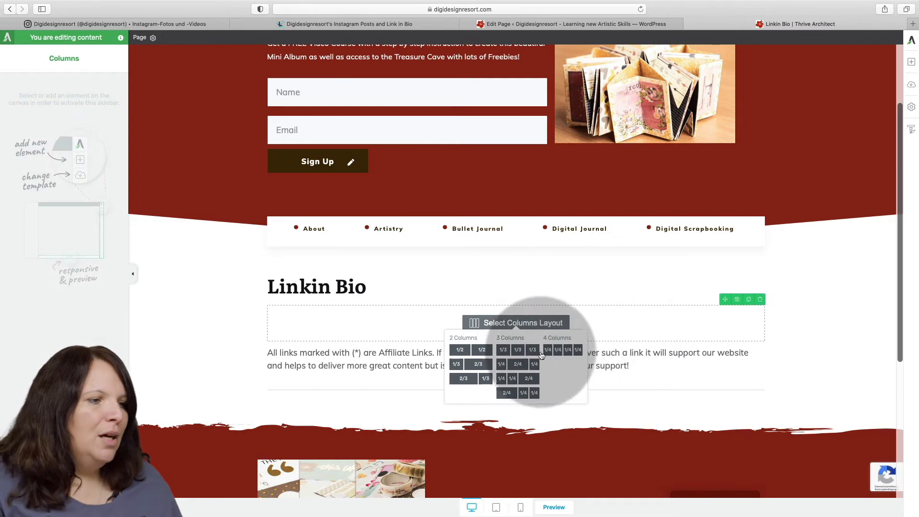
click(529, 351)
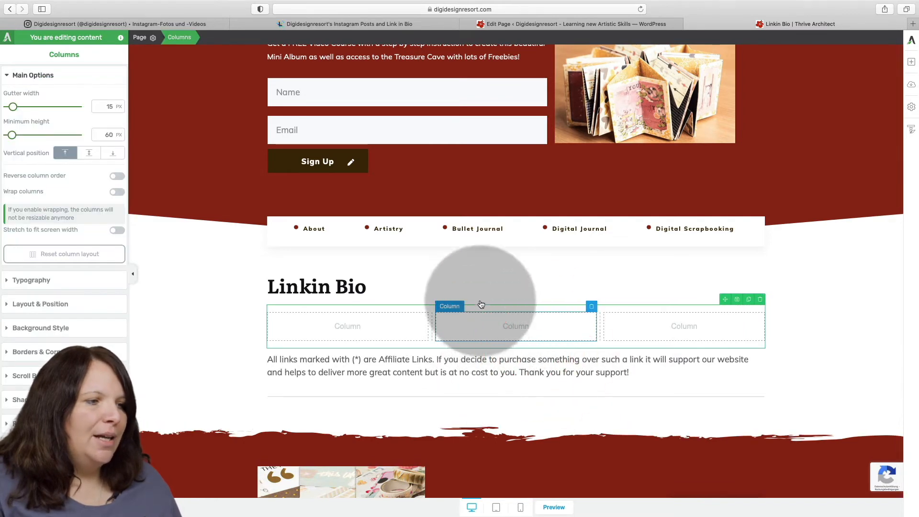
Check the Instagram grid for reference, and add an Image element to the first column in Thrive Architect.
click(187, 24)
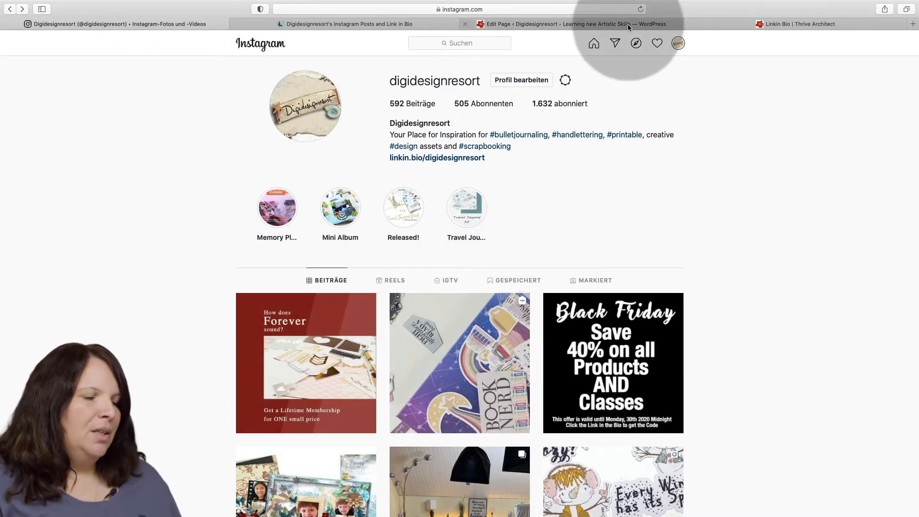
click(769, 24)
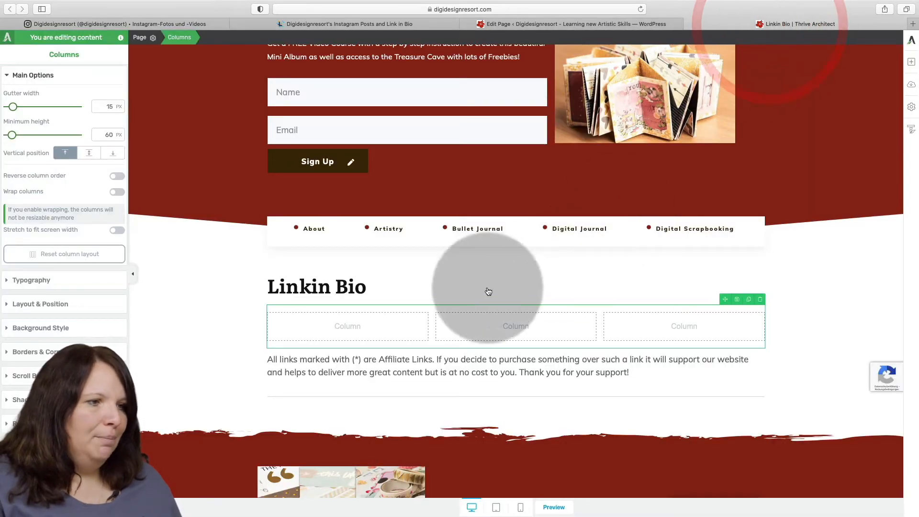
click(911, 61)
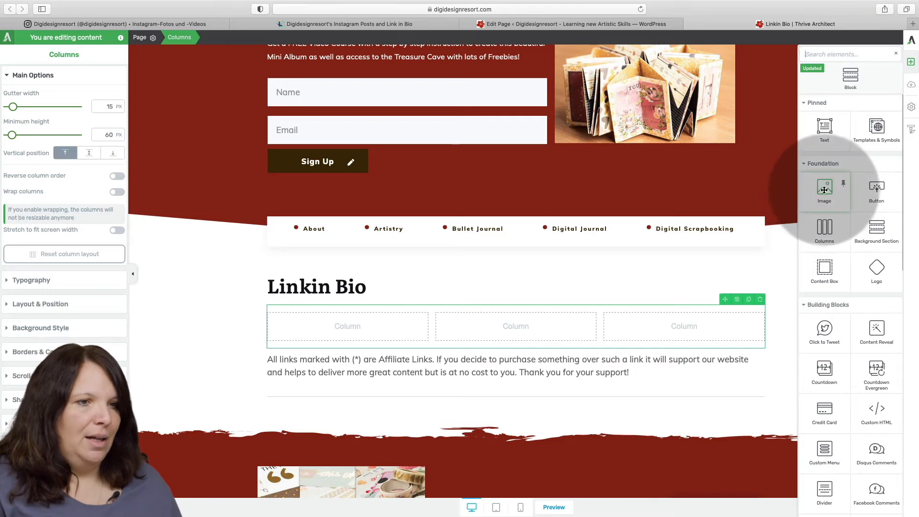
drag(825, 192, 375, 331)
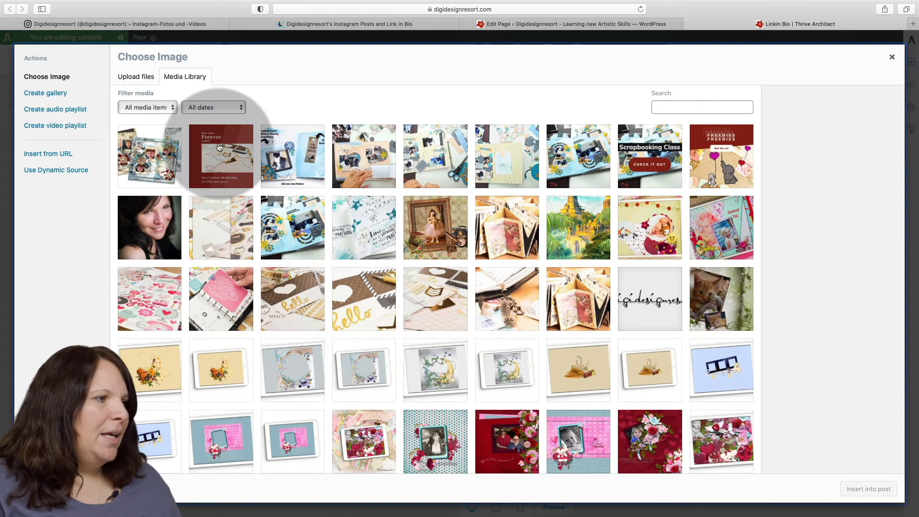
View the first Instagram post, and insert its matching "How does Forever sound?" image from the Thrive Architect media library at full size.
click(210, 24)
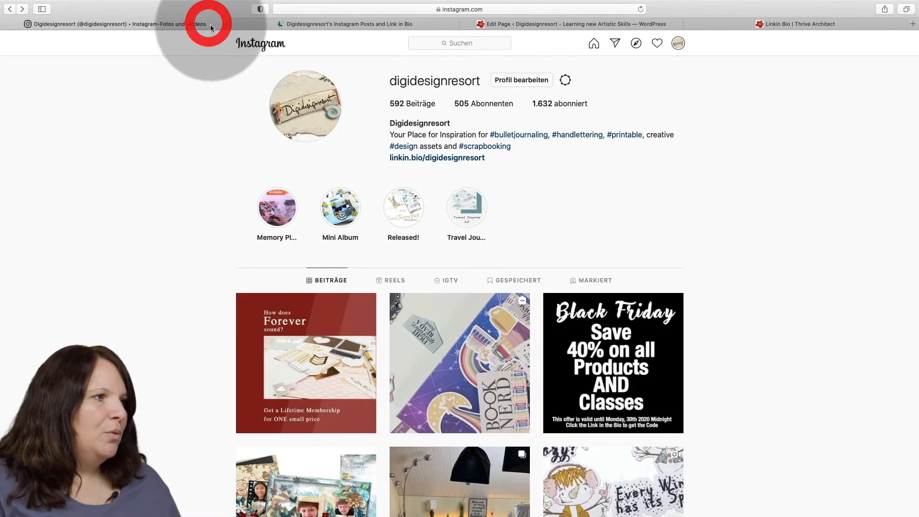
click(339, 334)
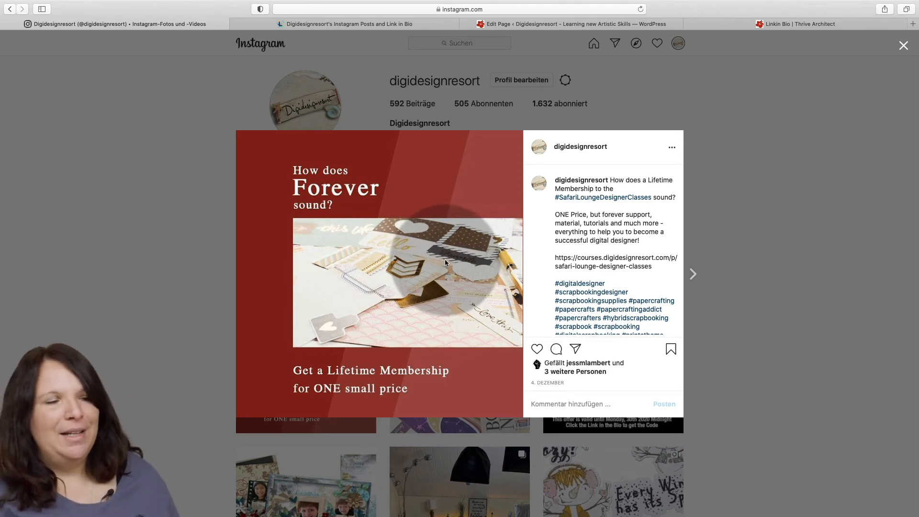
click(635, 82)
click(786, 24)
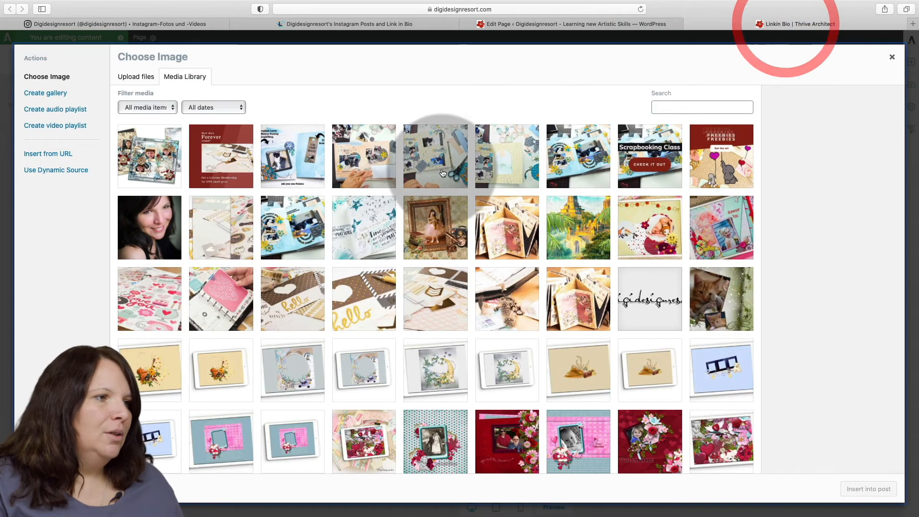
click(229, 149)
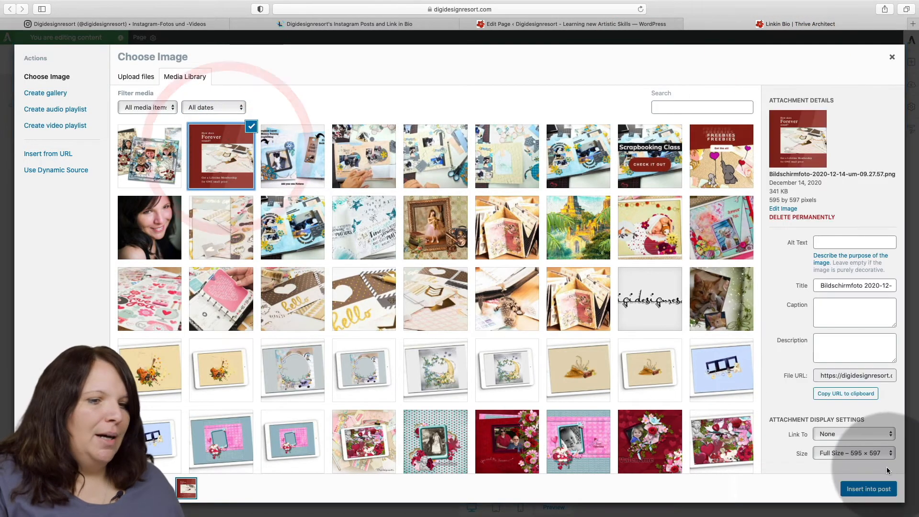
click(867, 488)
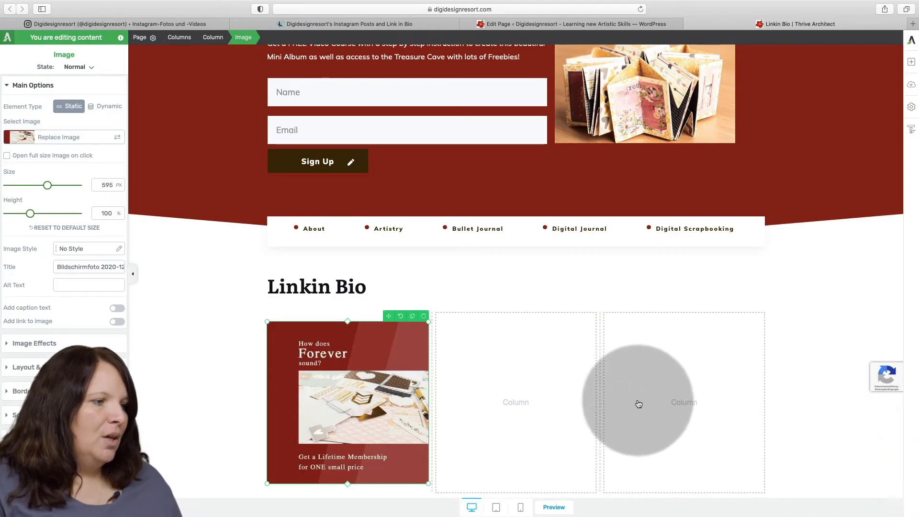
Add a Button element beneath the "How does Forever sound?" image in the first column.
scroll(642, 404, up, 1)
scroll(642, 402, down, 4)
scroll(644, 395, down, 1)
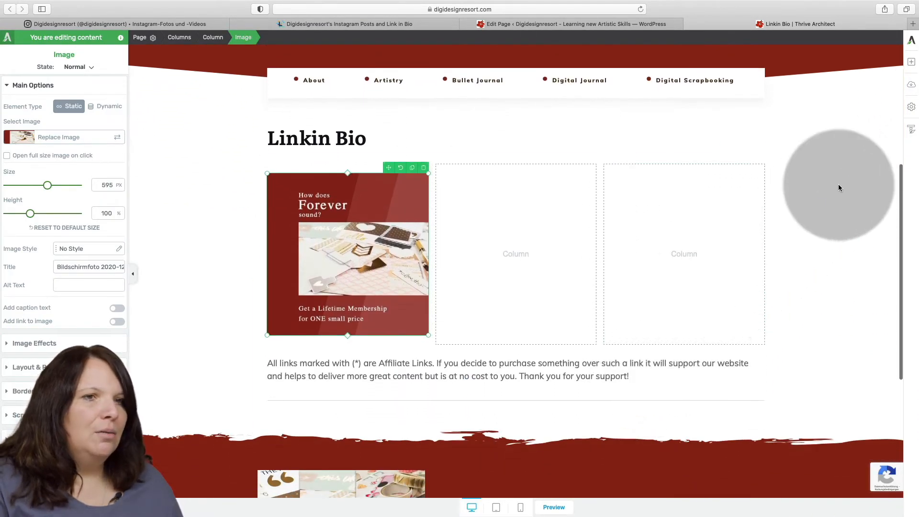
click(912, 62)
drag(861, 206, 374, 346)
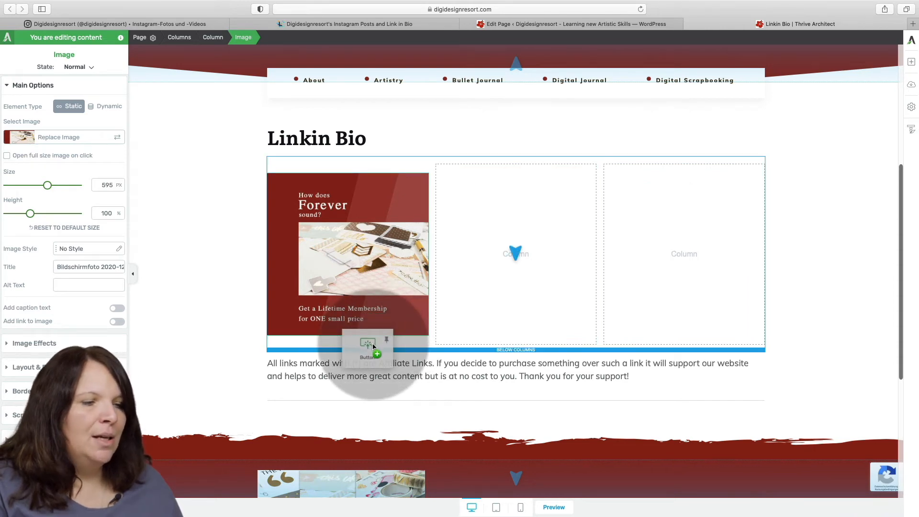
drag(374, 345, 375, 330)
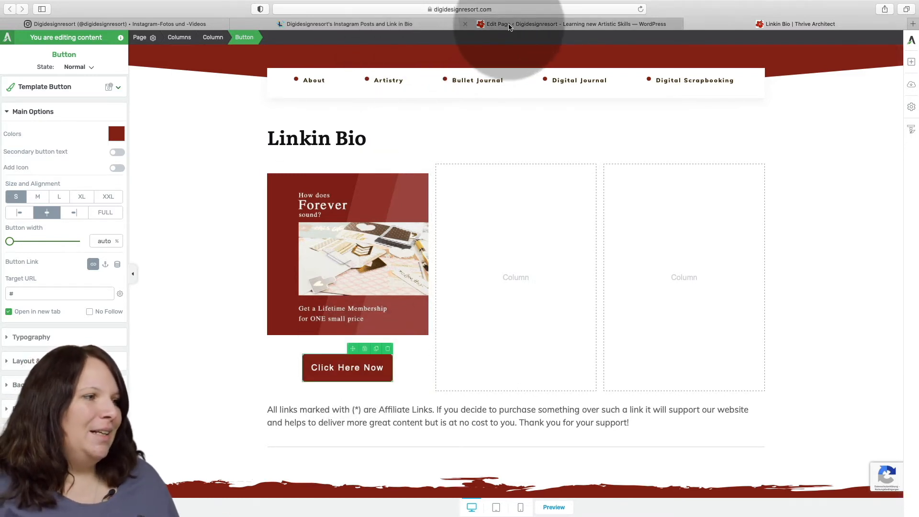
Copy the URL of the Safari Lounge Designer Classes page linked from the first linkin.bio post, and set it as the button's target URL.
click(380, 24)
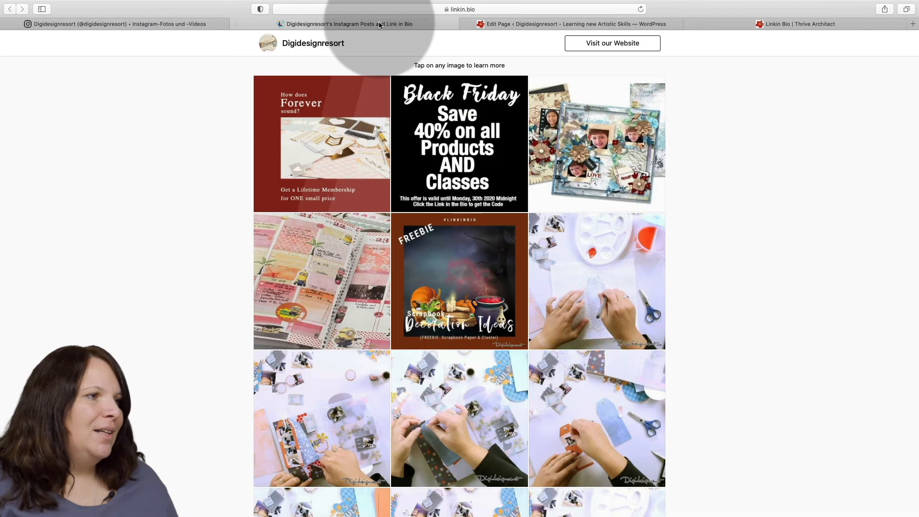
click(319, 130)
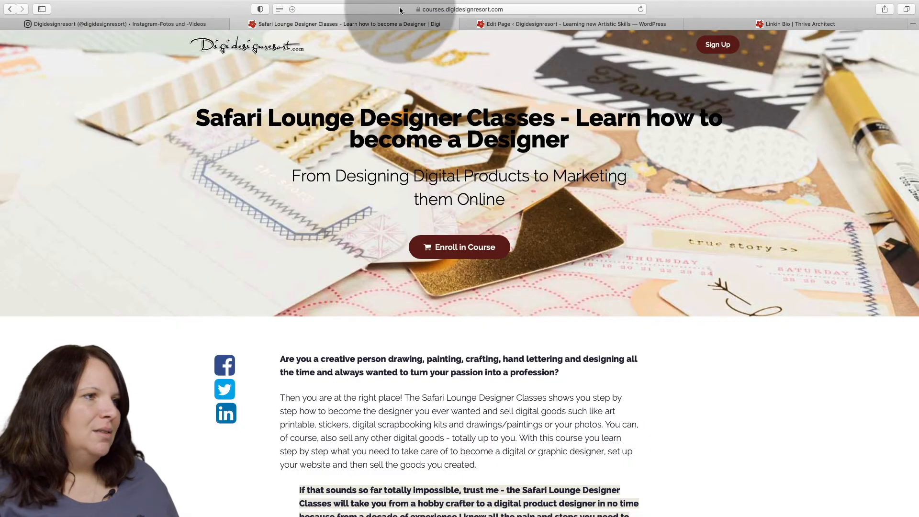
click(414, 10)
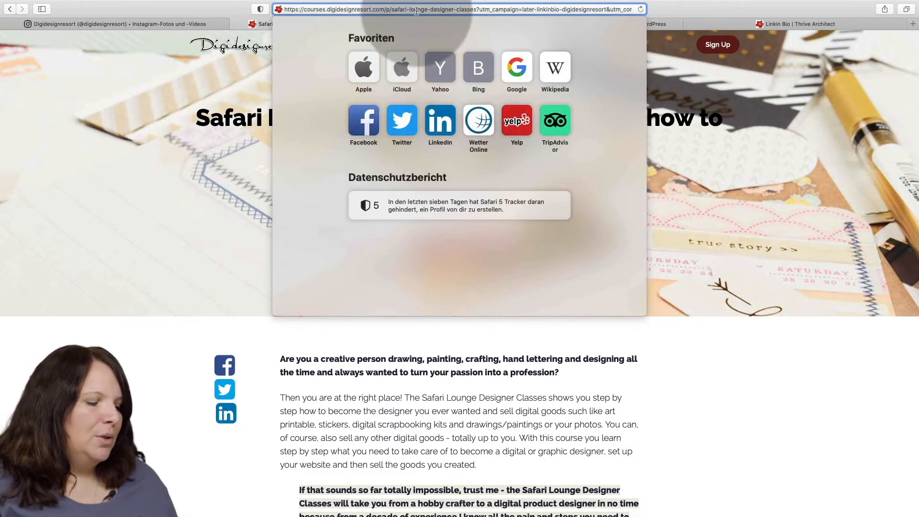
key(super+a)
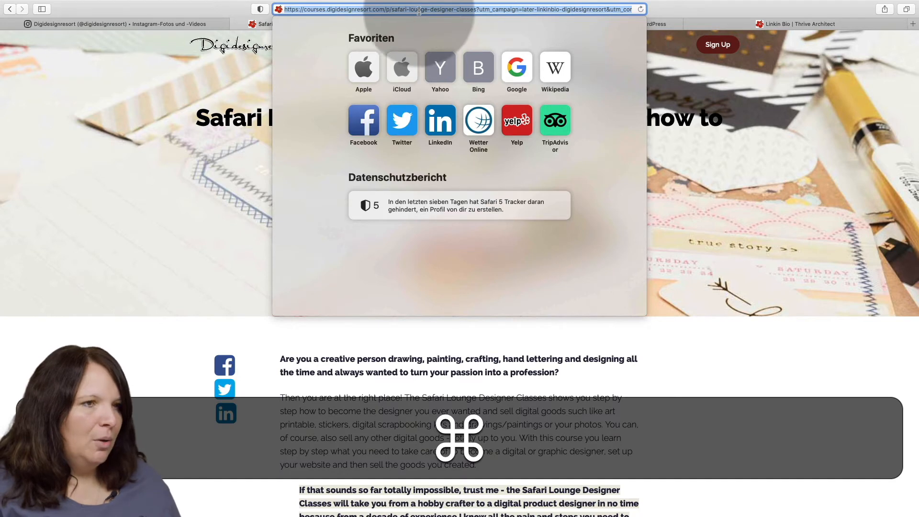
click(732, 23)
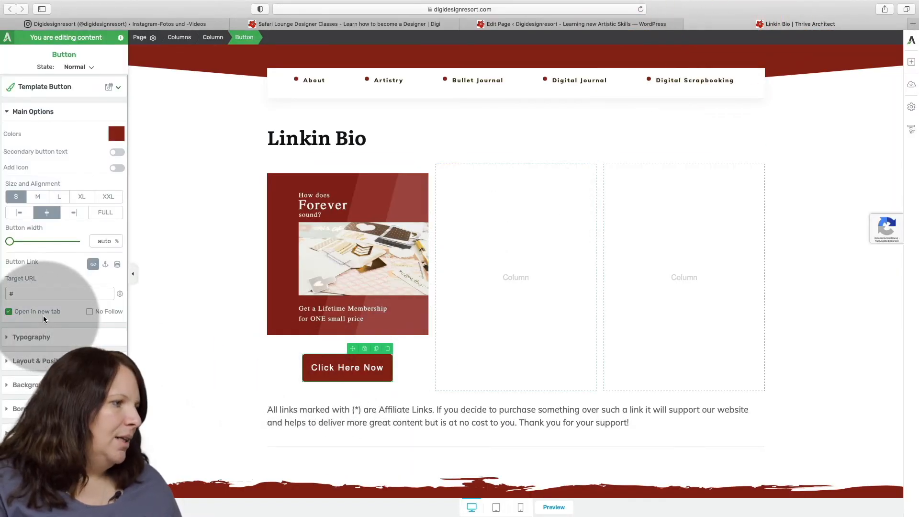
double_click(22, 296)
key(super+v)
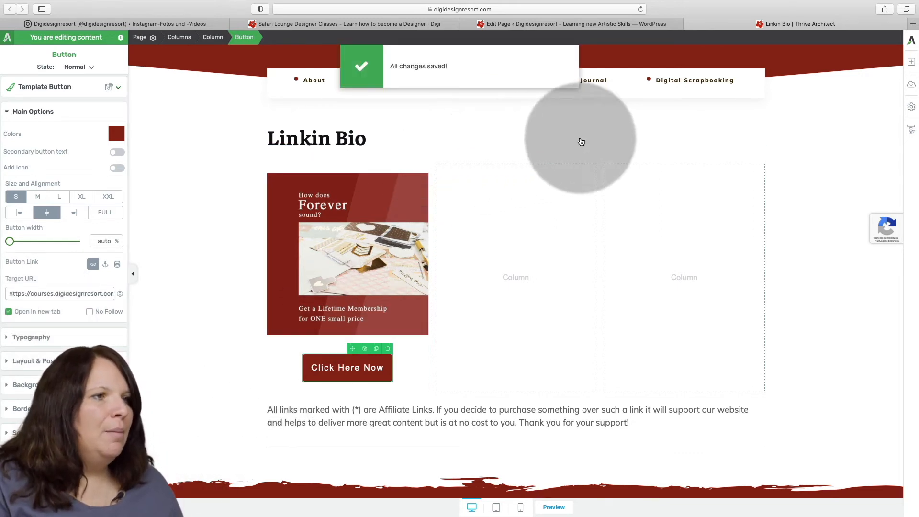
Insert the framed scrapbook layout image from the media library into the second column, and move a duplicate of the first button beneath it.
click(912, 63)
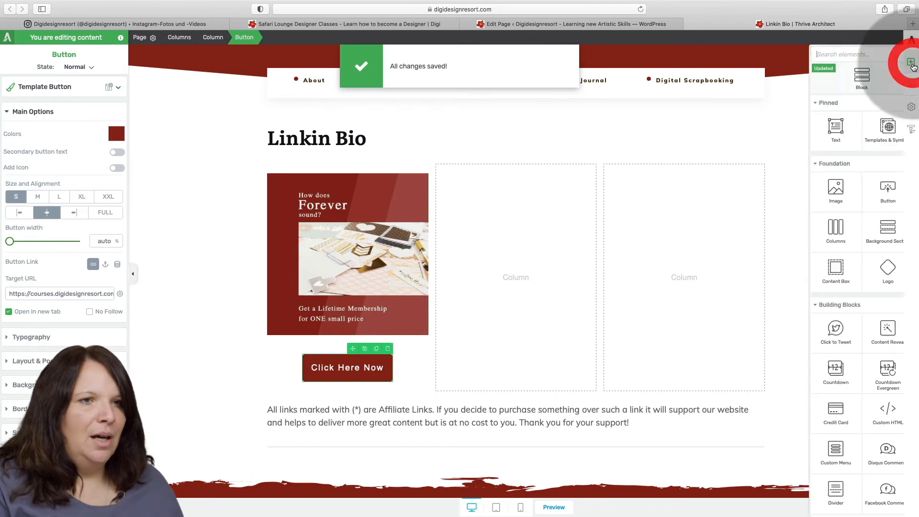
drag(828, 190, 526, 240)
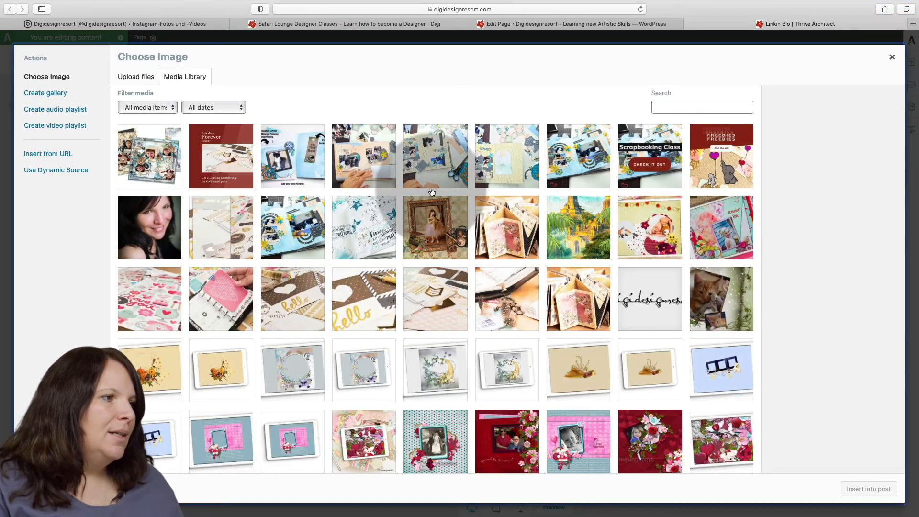
click(142, 146)
click(868, 489)
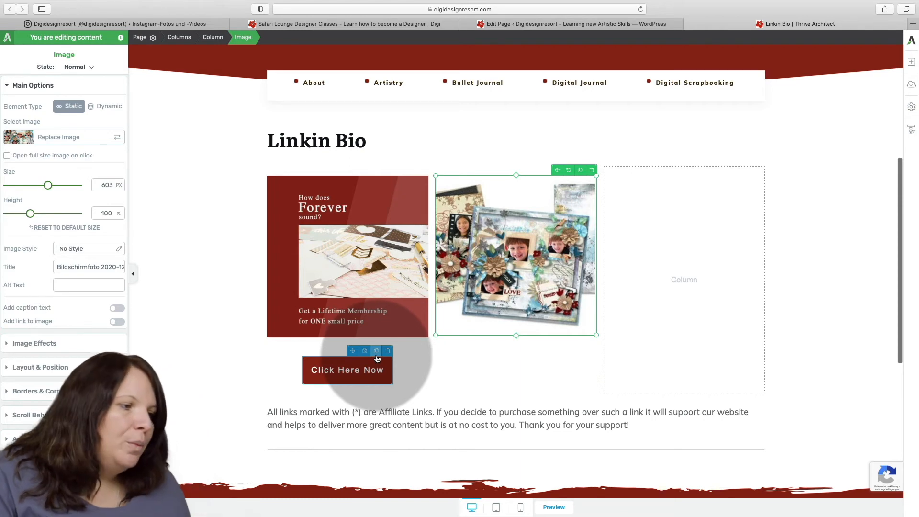
click(376, 354)
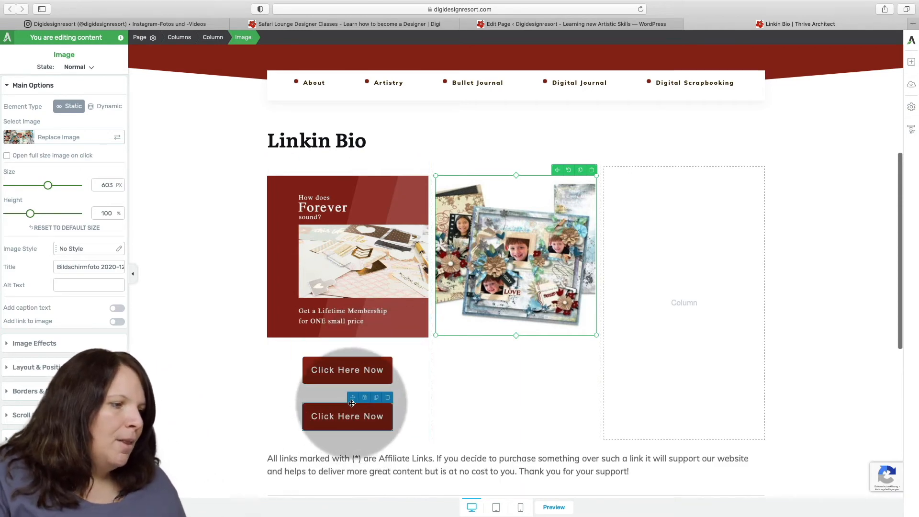
drag(354, 401, 513, 333)
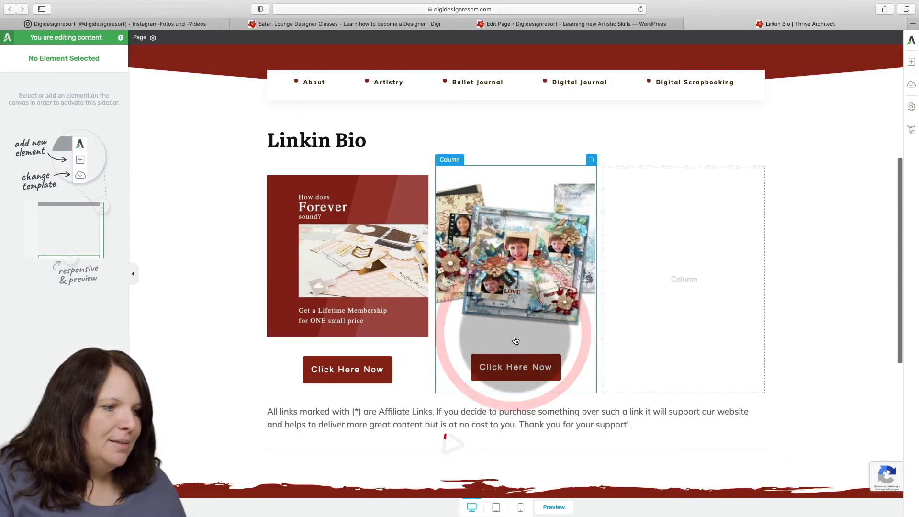
Copy the URL of the "How to start Hybrid Scrapbooking with Digital Kits" post from linkin.bio, and set it as the second button's target URL.
click(335, 24)
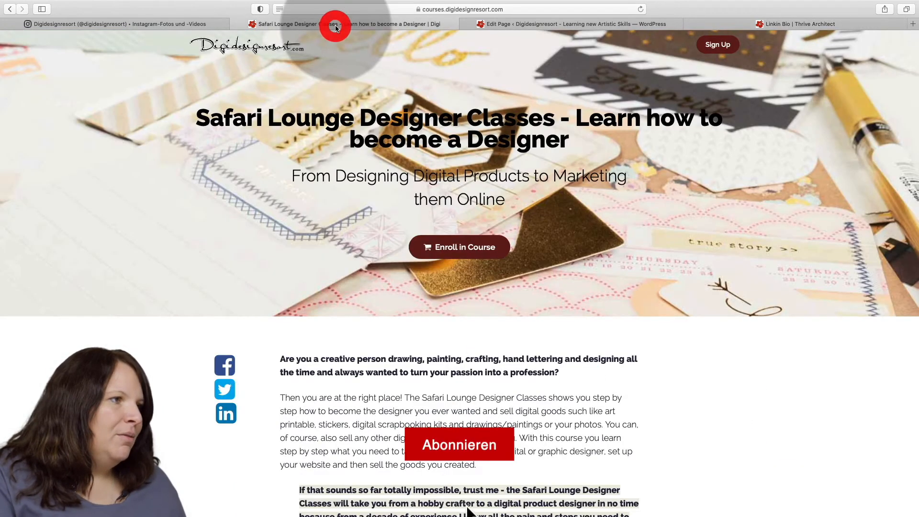
click(9, 8)
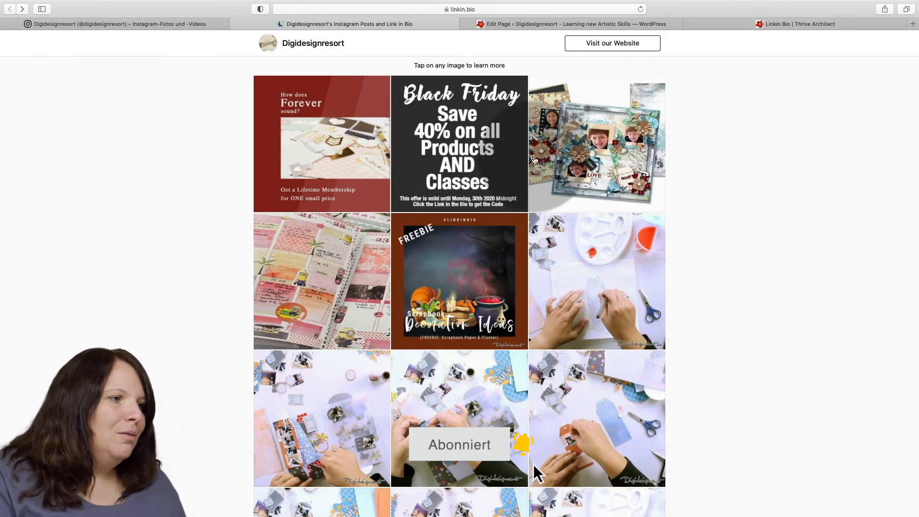
scroll(585, 165, down, 1)
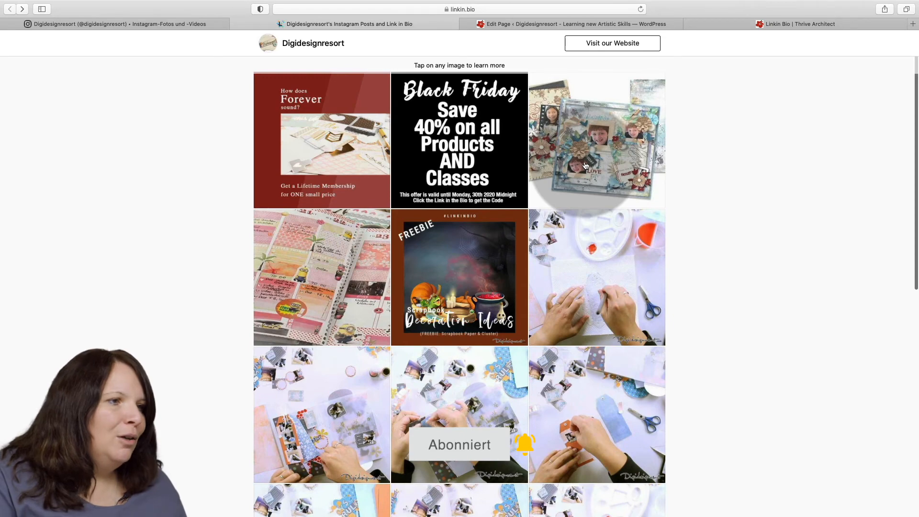
click(585, 165)
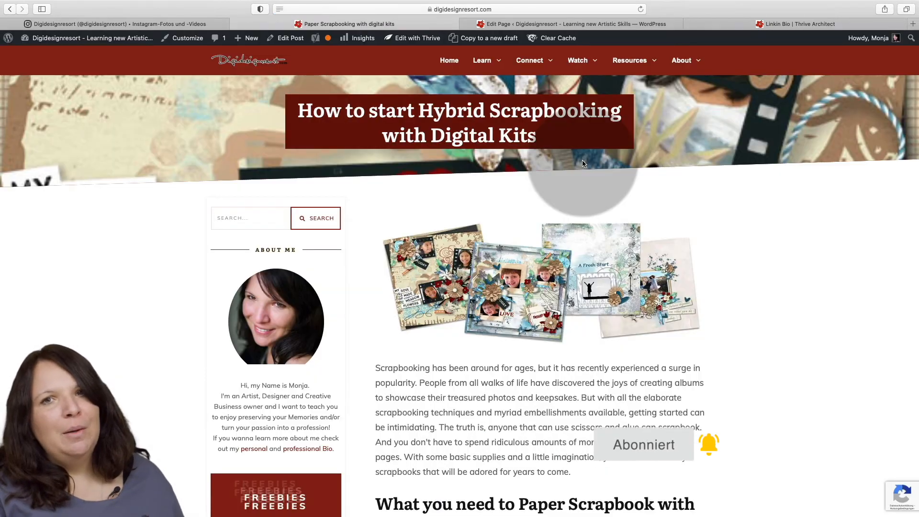
click(499, 20)
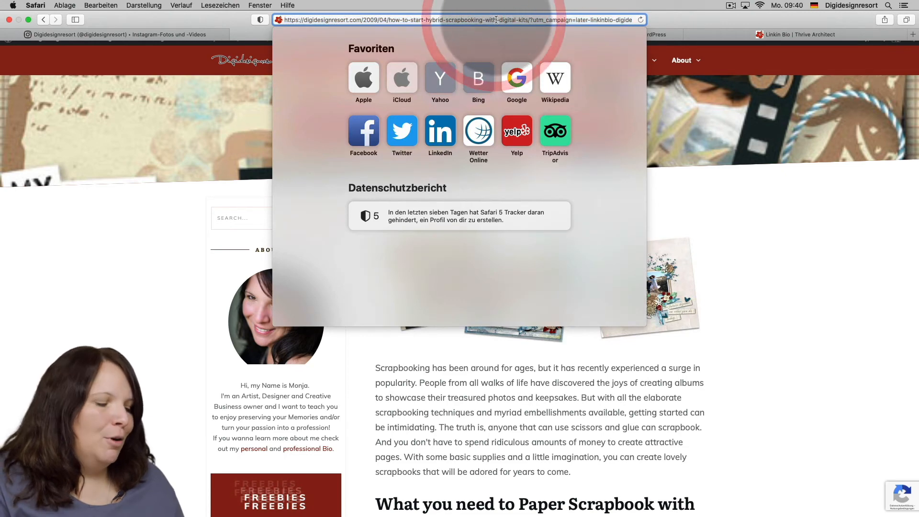
key(super+a)
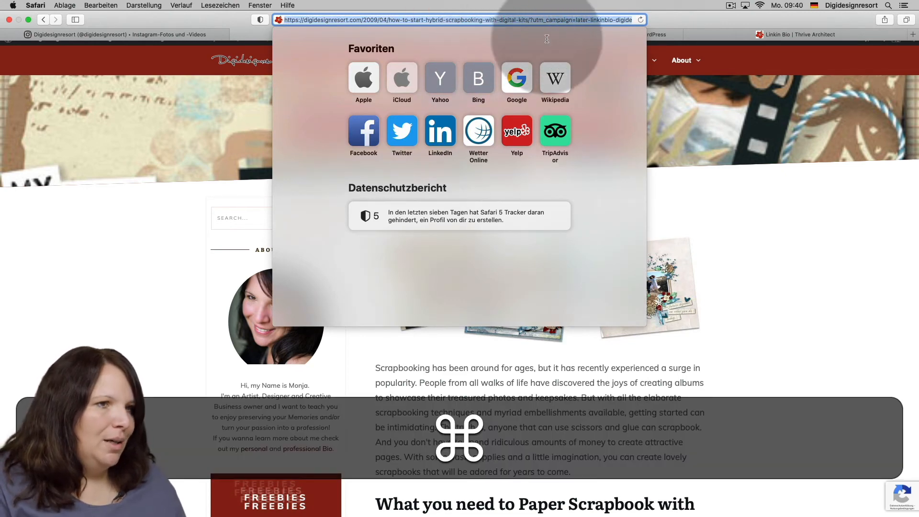
key(super+c)
click(837, 231)
click(782, 25)
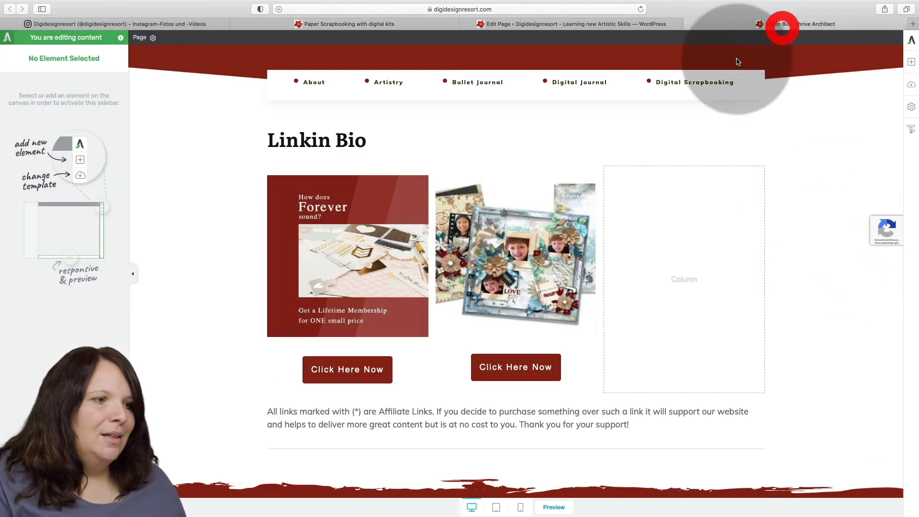
click(557, 365)
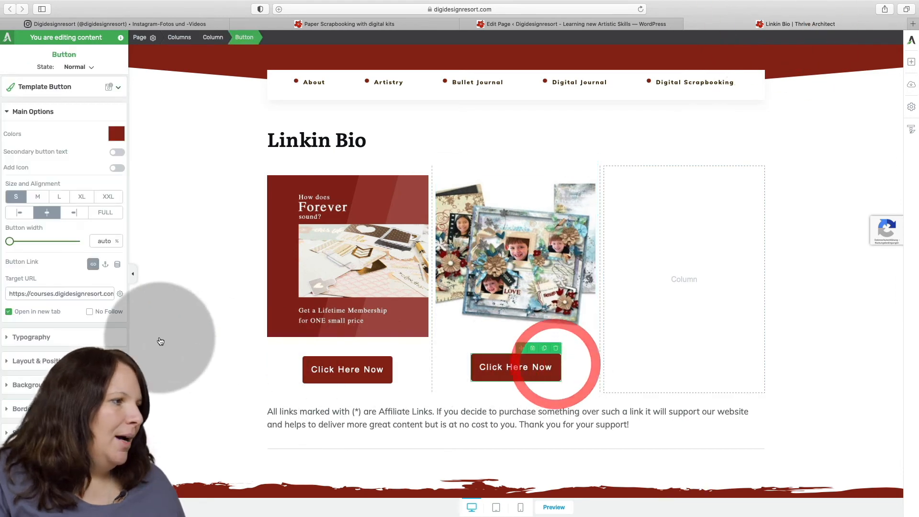
click(41, 295)
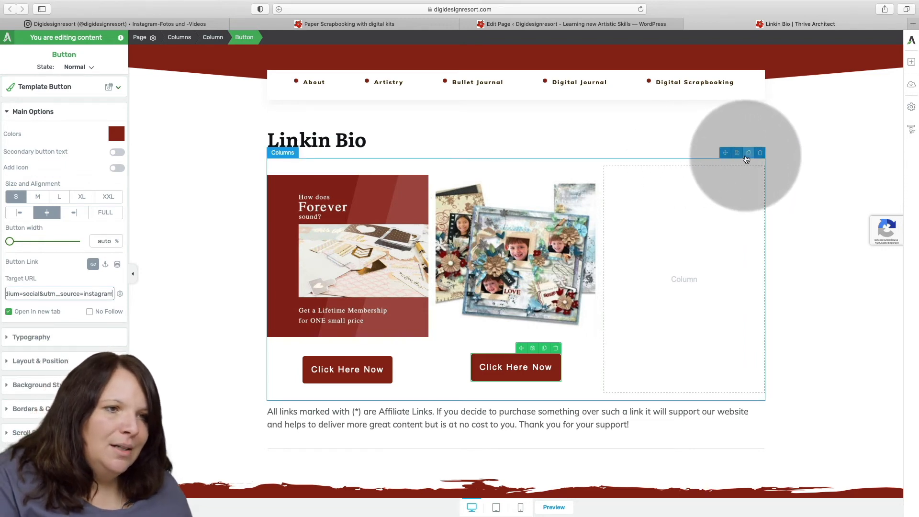
Duplicate the whole three-column row with its images and buttons, select the first image in the copy, and save the page.
click(748, 157)
scroll(631, 253, up, 2)
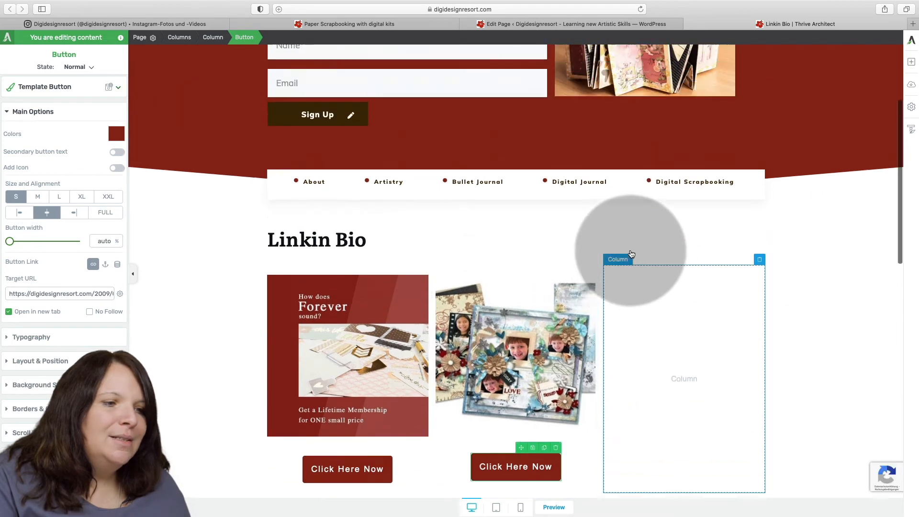
scroll(632, 253, down, 5)
scroll(634, 252, down, 3)
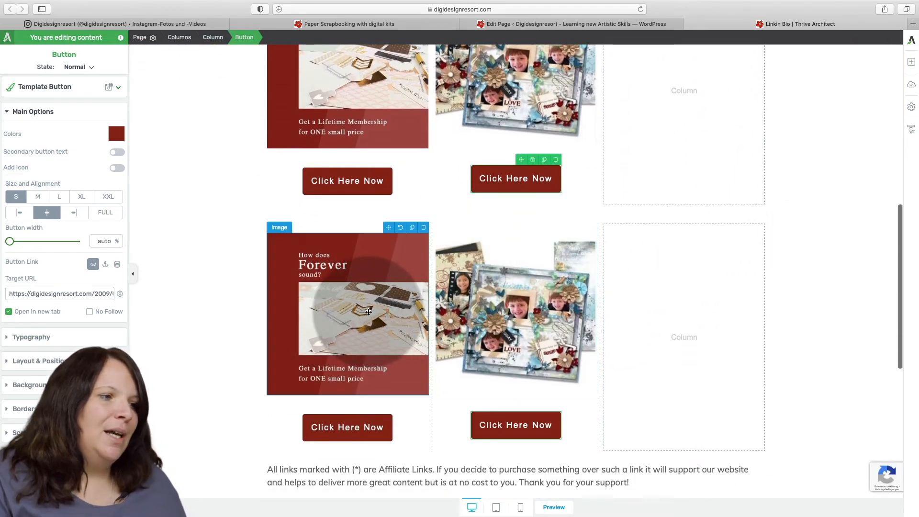
click(387, 303)
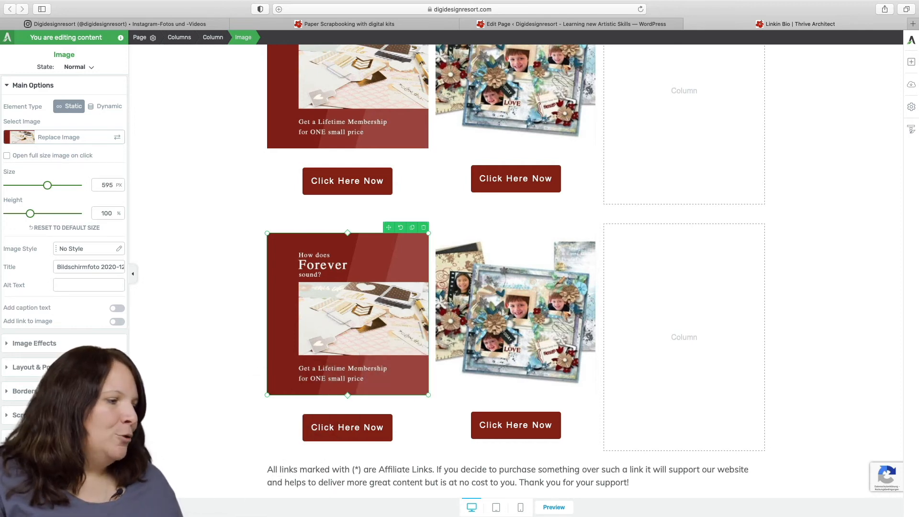
key(ctrl+s)
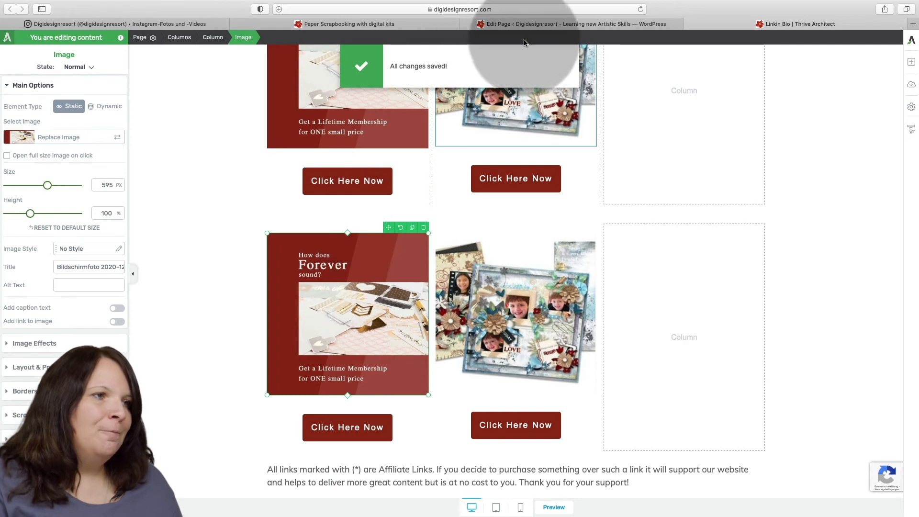
Close the Thrive Architect editor and publish the "Linkin Bio" page from its WordPress Edit Page screen.
click(548, 23)
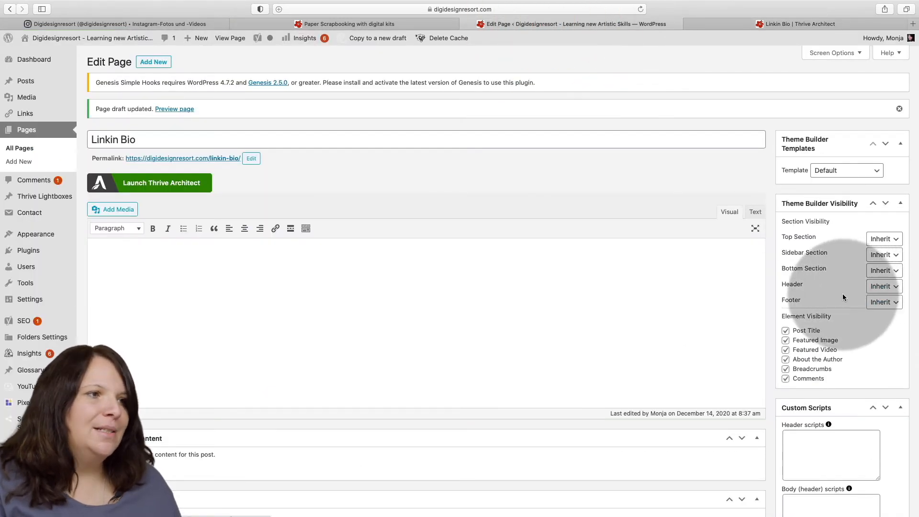
scroll(828, 293, down, 1)
scroll(827, 294, down, 5)
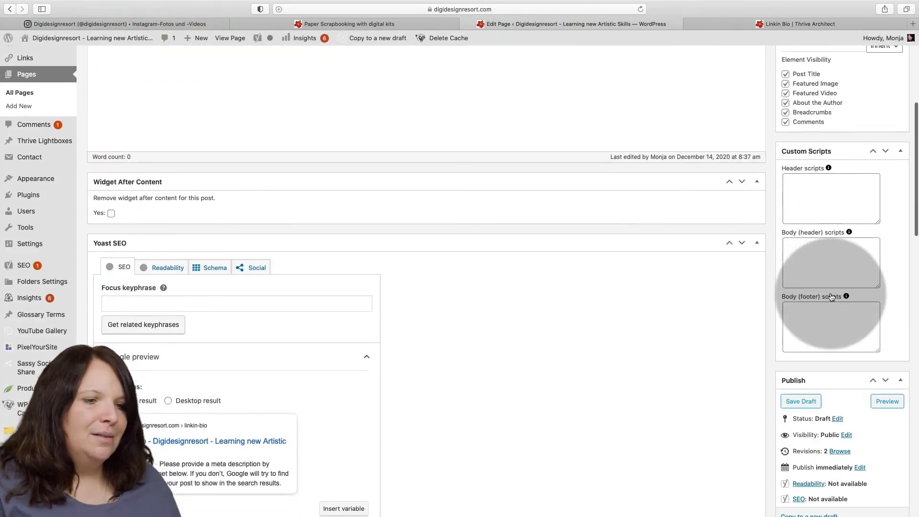
scroll(827, 292, up, 6)
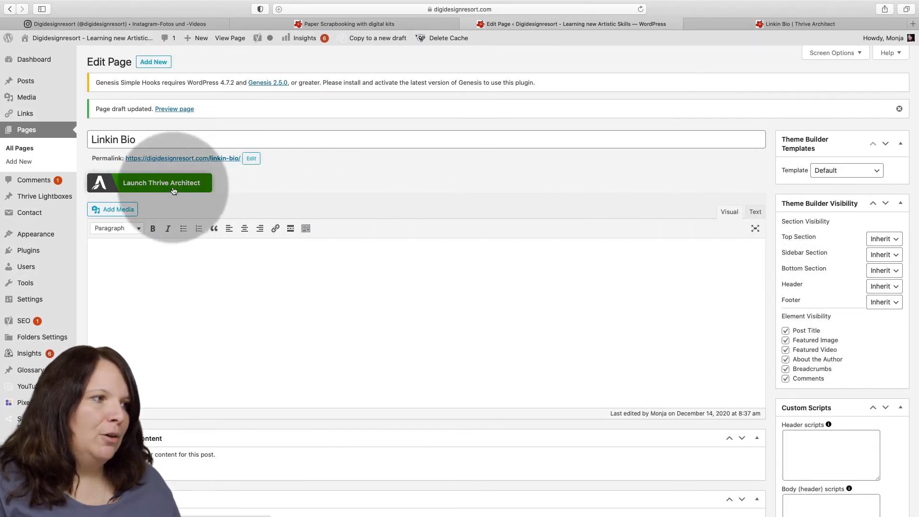
click(712, 24)
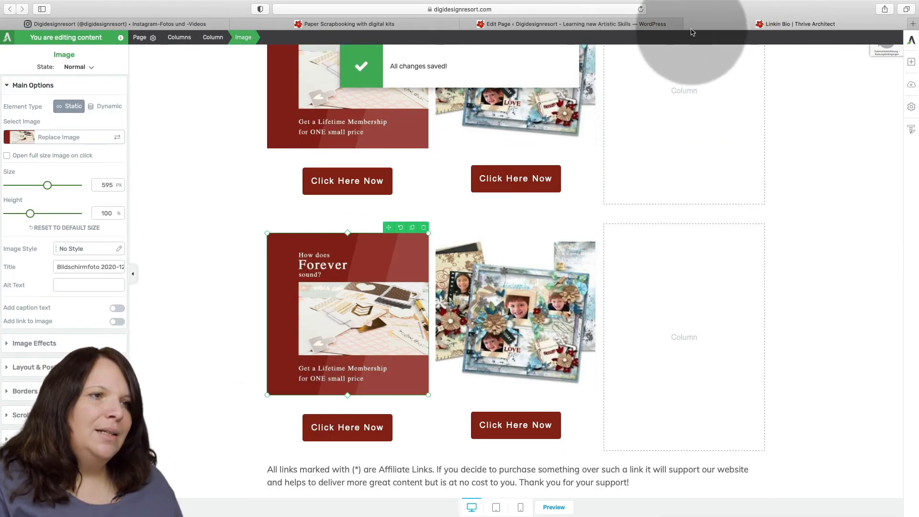
click(689, 24)
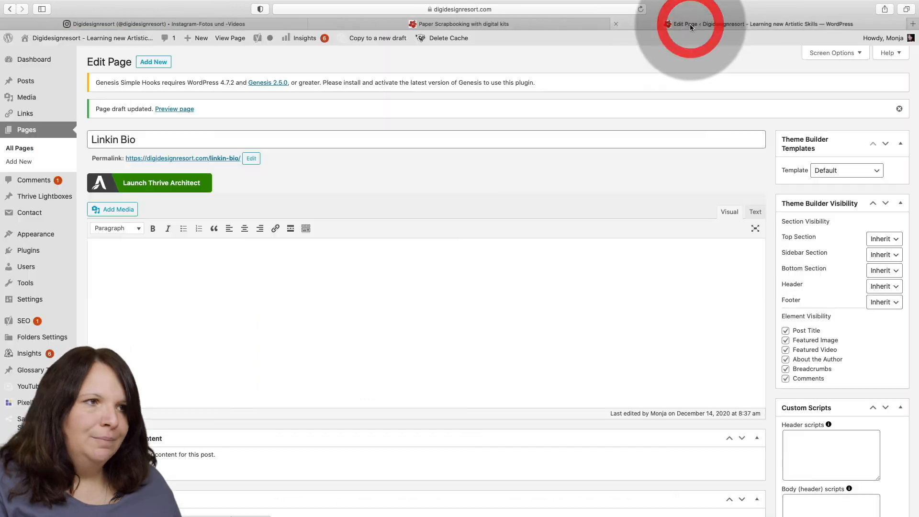
scroll(843, 329, down, 10)
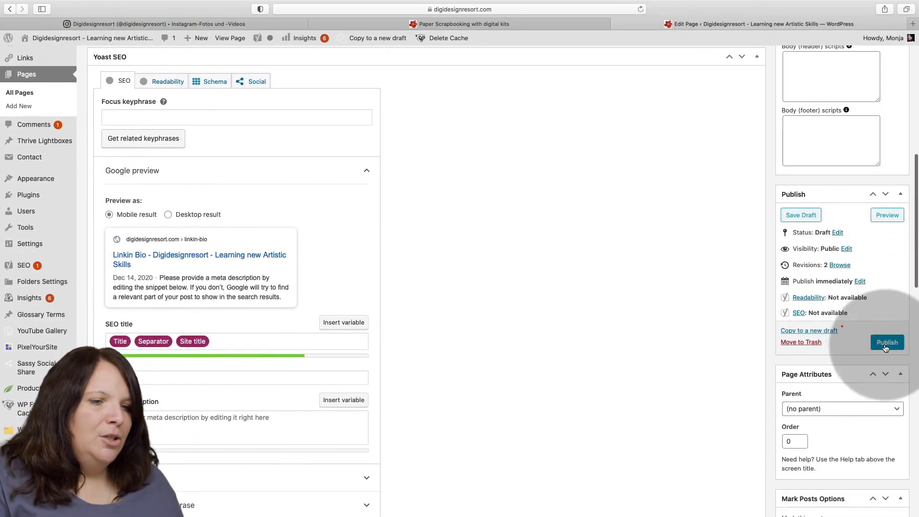
click(886, 347)
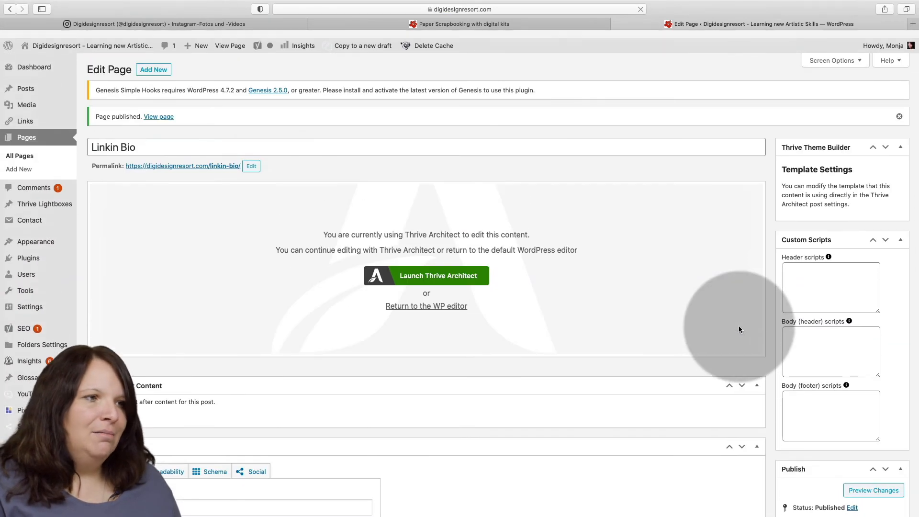
View the published Linkin Bio page, copy its URL, and switch to the Instagram profile.
click(178, 156)
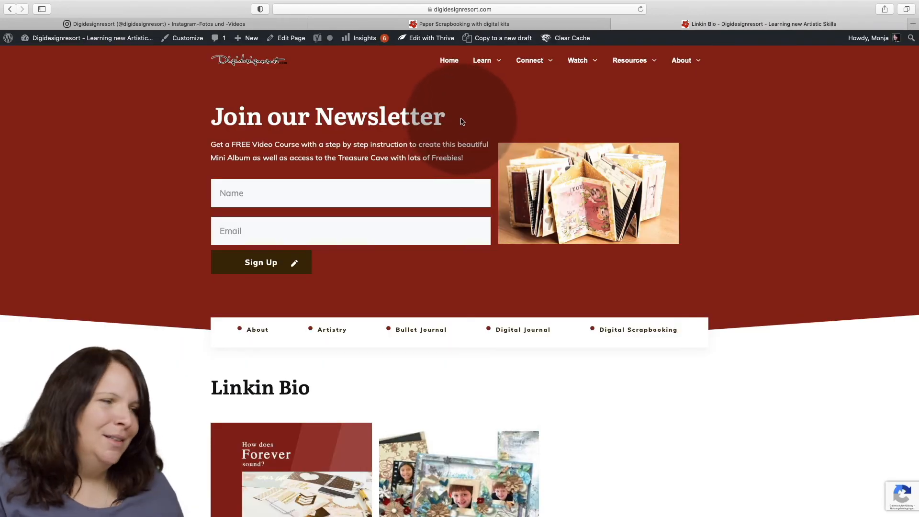
click(505, 10)
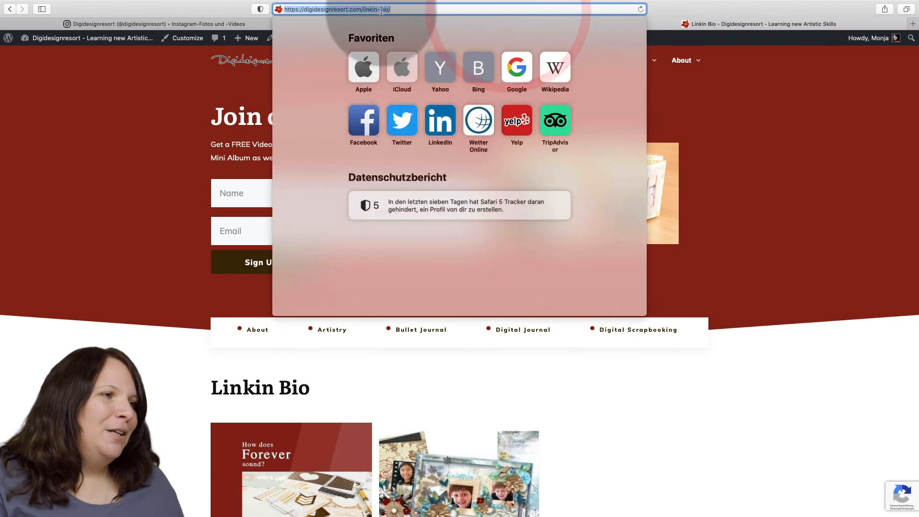
drag(398, 9, 285, 6)
key(super+c)
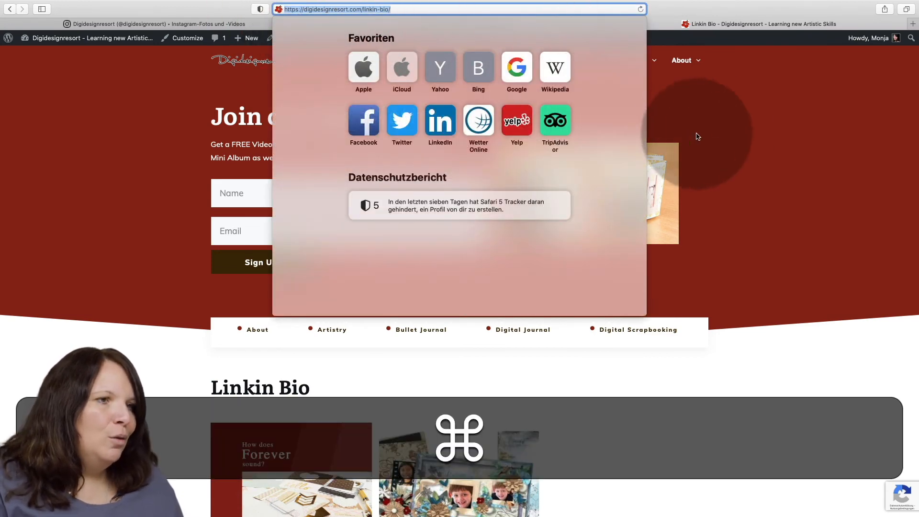
click(713, 118)
click(239, 24)
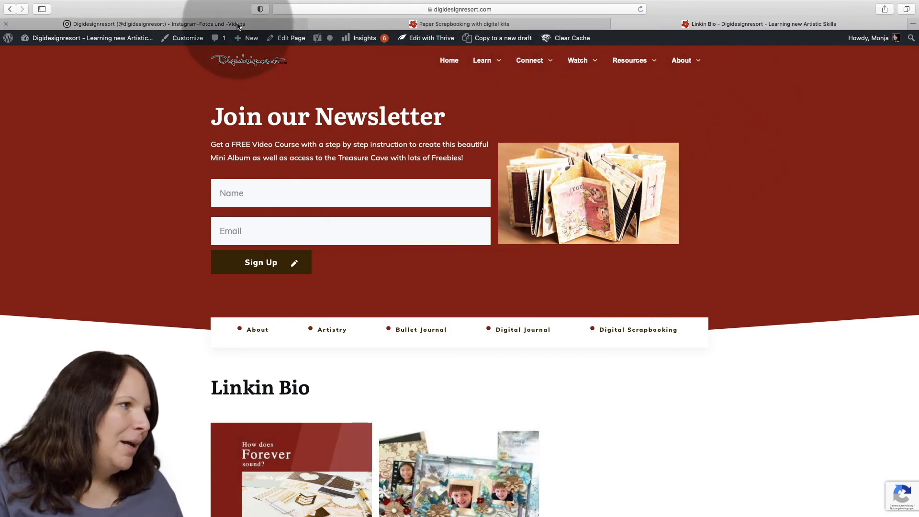